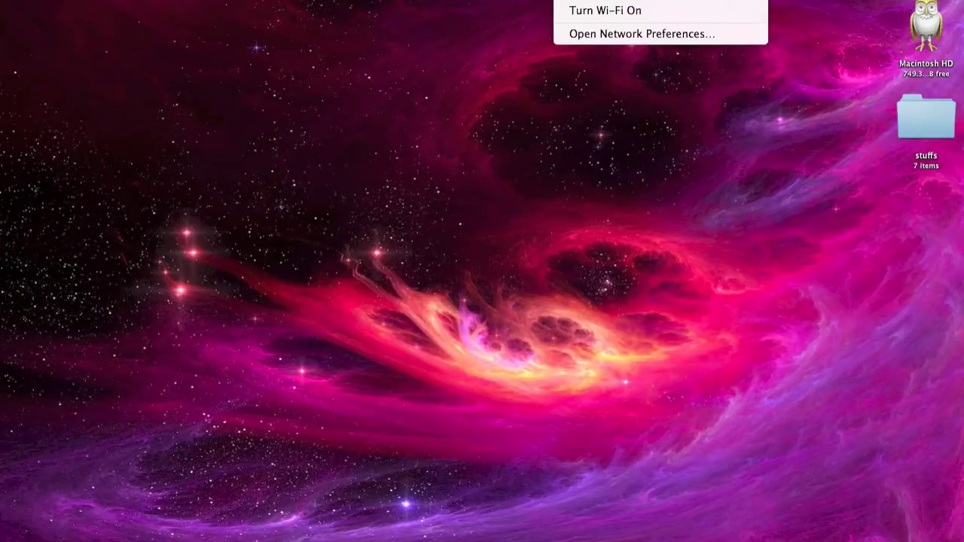
Open the menu-bar Wi-Fi menu to turn Wi-Fi on
{"action": "left_click", "coordinate": [740, 12]}
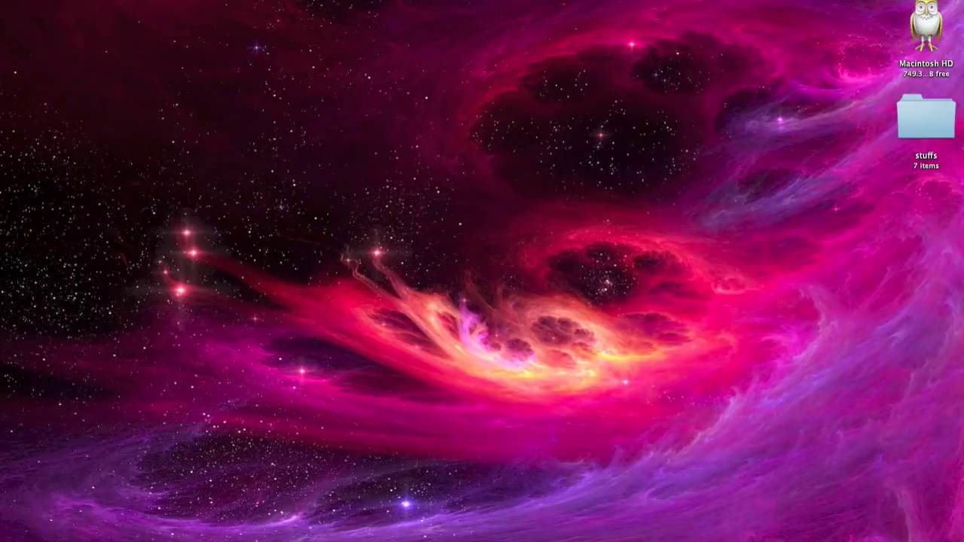
Create a computer-to-computer network named Gonzo on channel 11 with no security
{"action": "left_click", "coordinate": [744, 4]}
{"action": "left_click", "coordinate": [718, 71]}
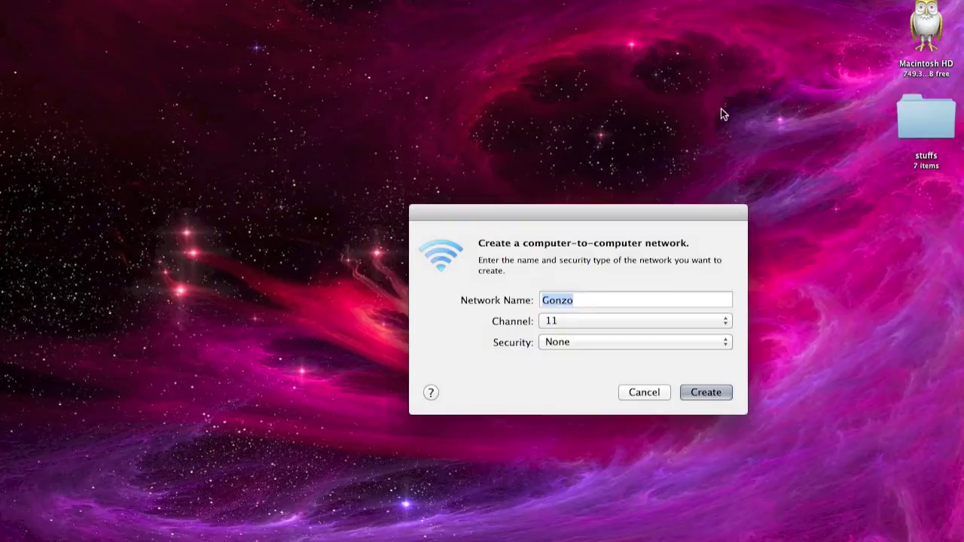
{"action": "left_click", "coordinate": [714, 393]}
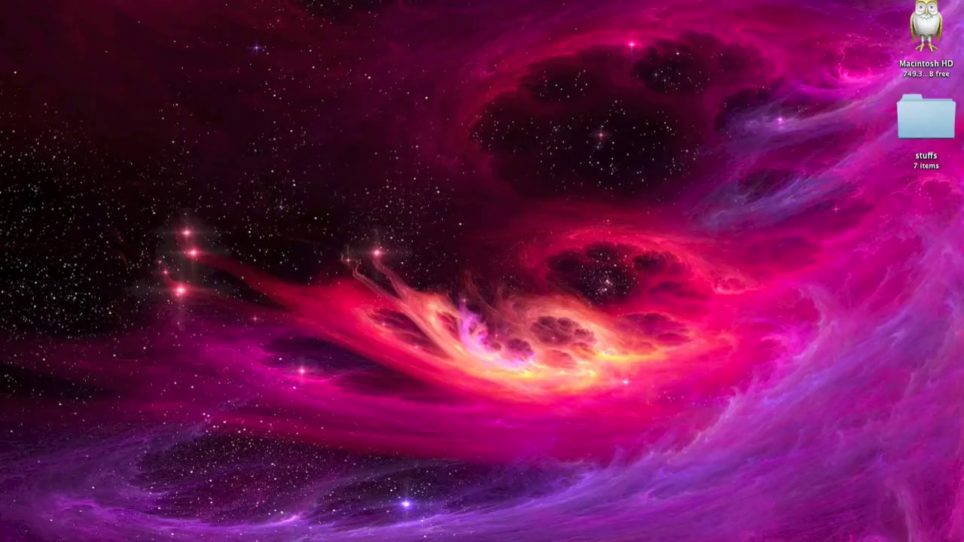
Launch Audio MIDI Setup via Spotlight and show its MIDI Studio window
{"action": "key", "text": "super+space"}
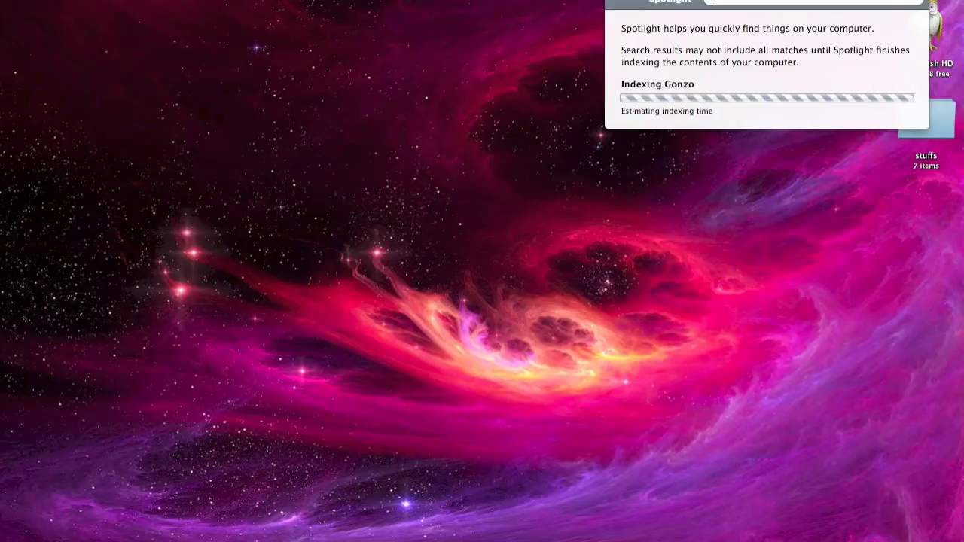
{"action": "type", "text": "au"}
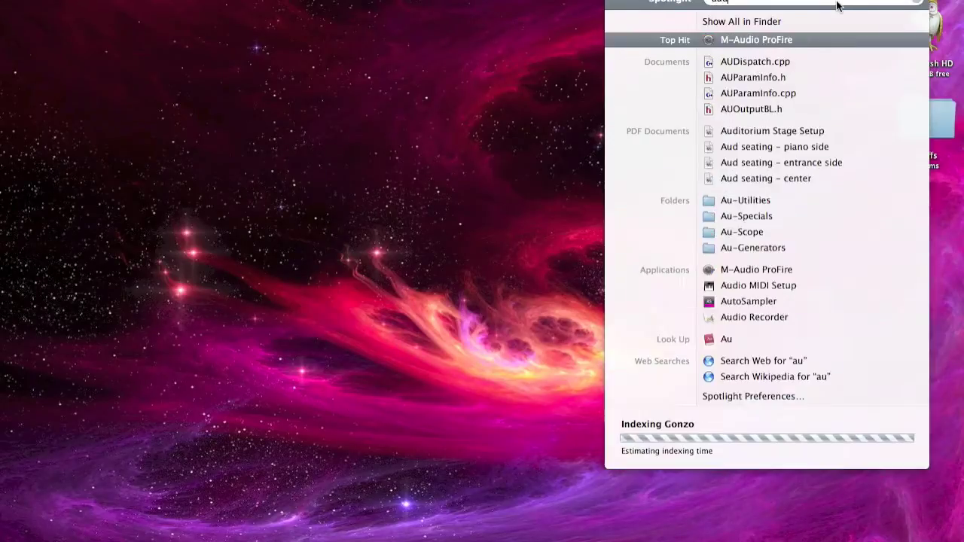
{"action": "type", "text": "dio midi"}
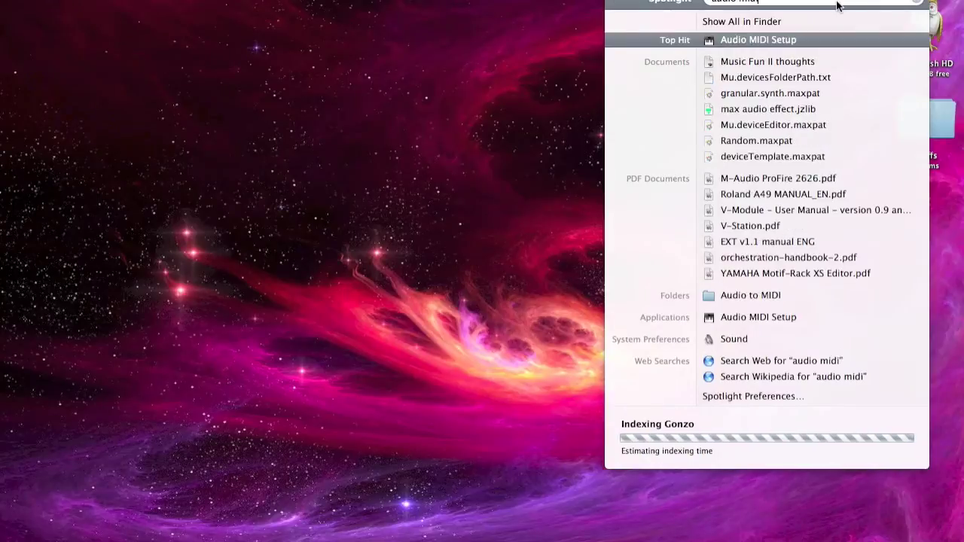
{"action": "left_click", "coordinate": [826, 39]}
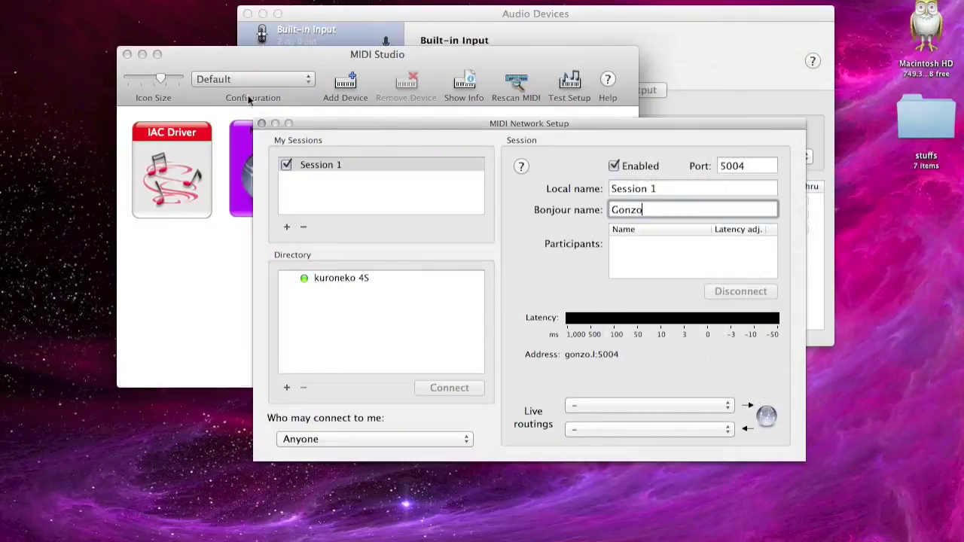
{"action": "left_click", "coordinate": [237, 1]}
{"action": "left_click", "coordinate": [241, 14]}
{"action": "left_click", "coordinate": [237, 2]}
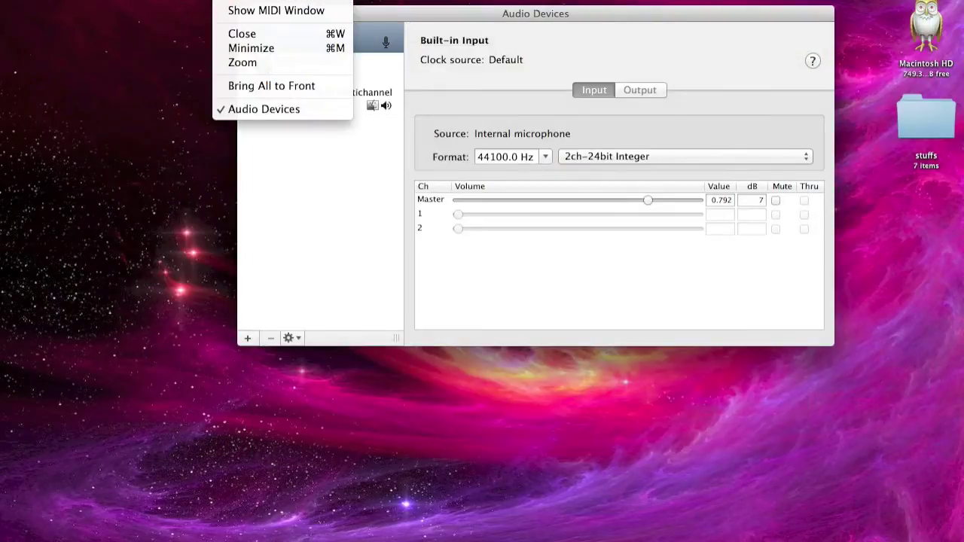
{"action": "left_click", "coordinate": [237, 10]}
Connect the iPhone kuroneko 4S to network MIDI Session 1, then return to Live
{"action": "double_click", "coordinate": [253, 154]}
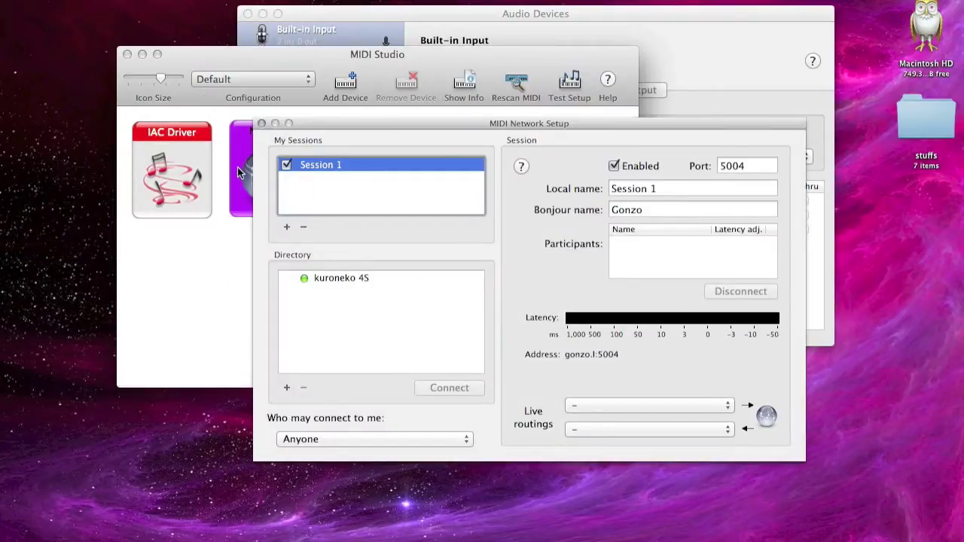
{"action": "left_click", "coordinate": [375, 280]}
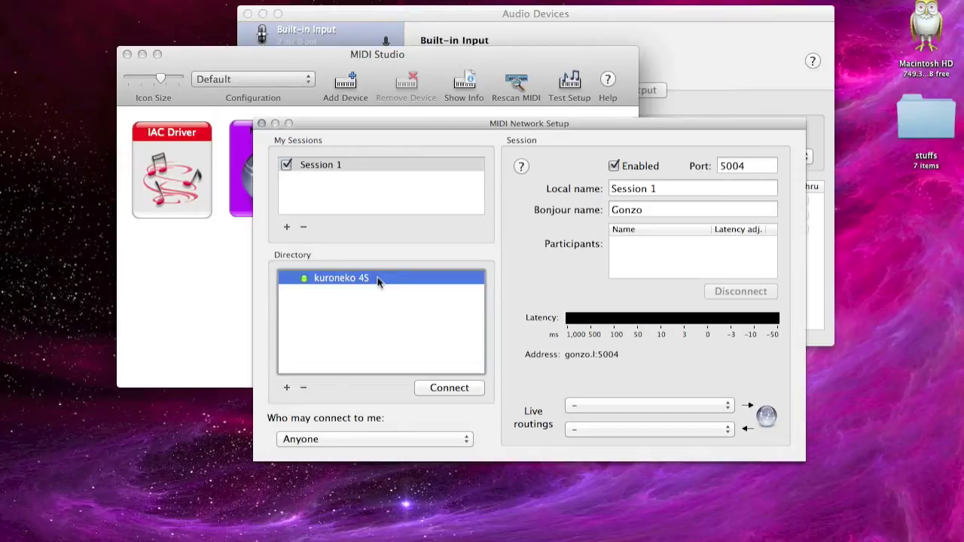
{"action": "left_click", "coordinate": [440, 387]}
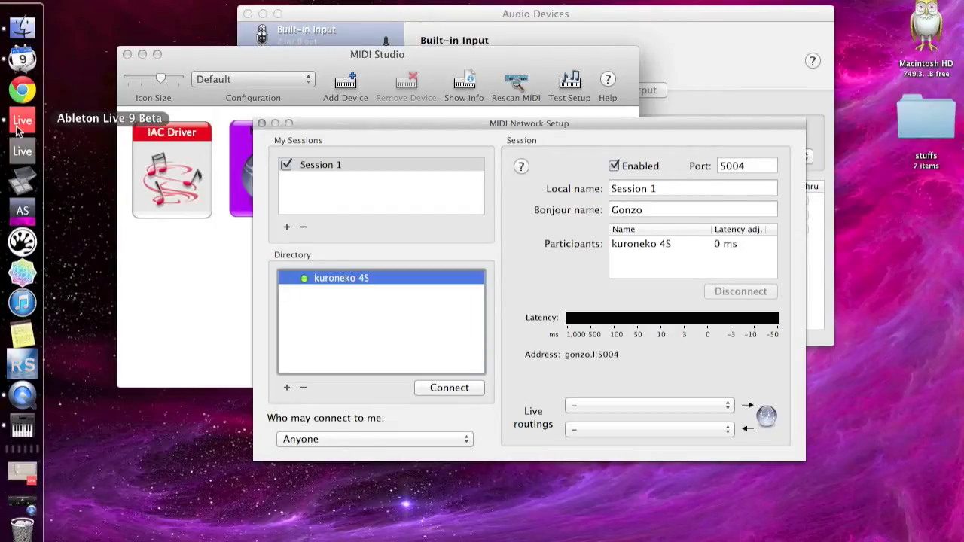
{"action": "left_click", "coordinate": [20, 126]}
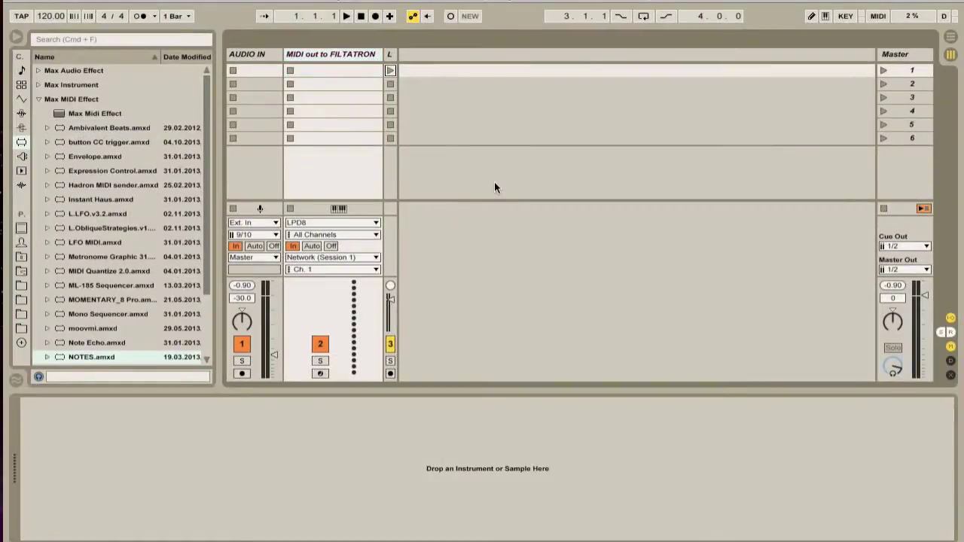
Check the slot 2 control surface list in Live's MIDI preferences, leaving it unchanged
{"action": "key", "text": "super+comma"}
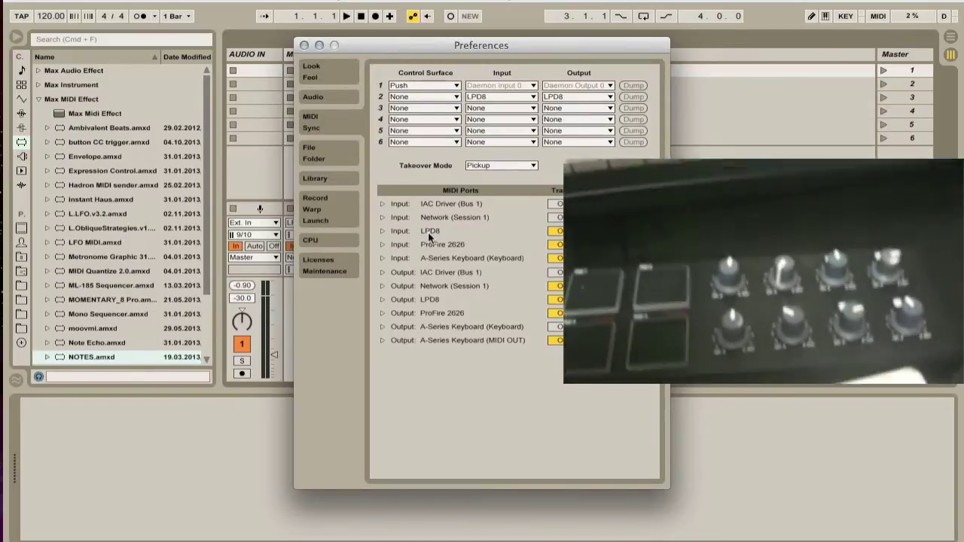
{"action": "left_click", "coordinate": [429, 96]}
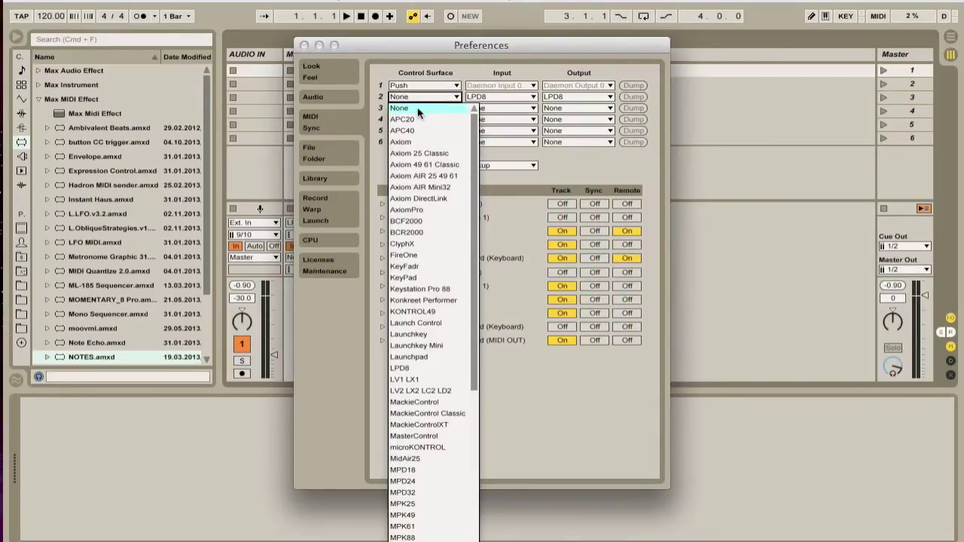
{"action": "left_click", "coordinate": [304, 45]}
{"action": "left_click", "coordinate": [304, 45]}
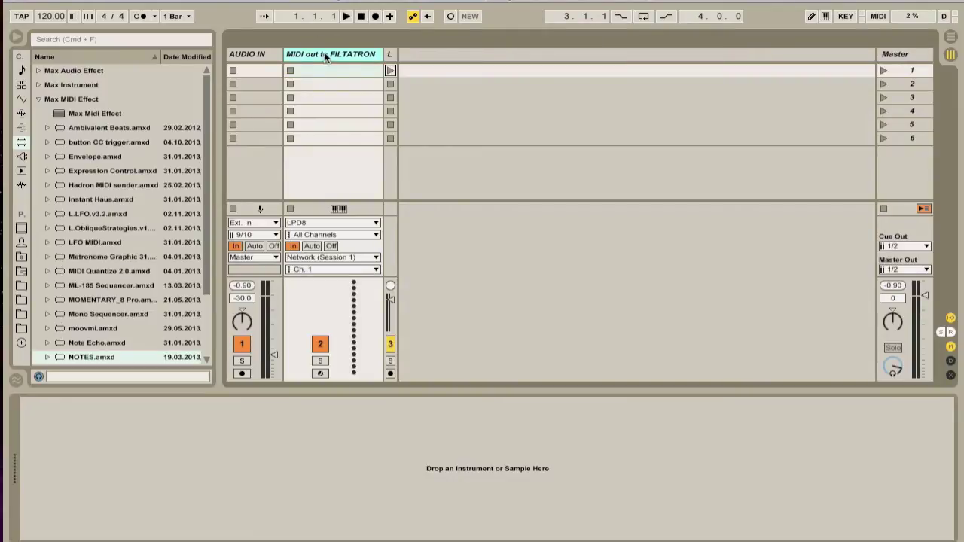
Route the MIDI track's input from LPD8 and its output to Network (Session 1), Ch. 1
{"action": "left_click", "coordinate": [335, 223]}
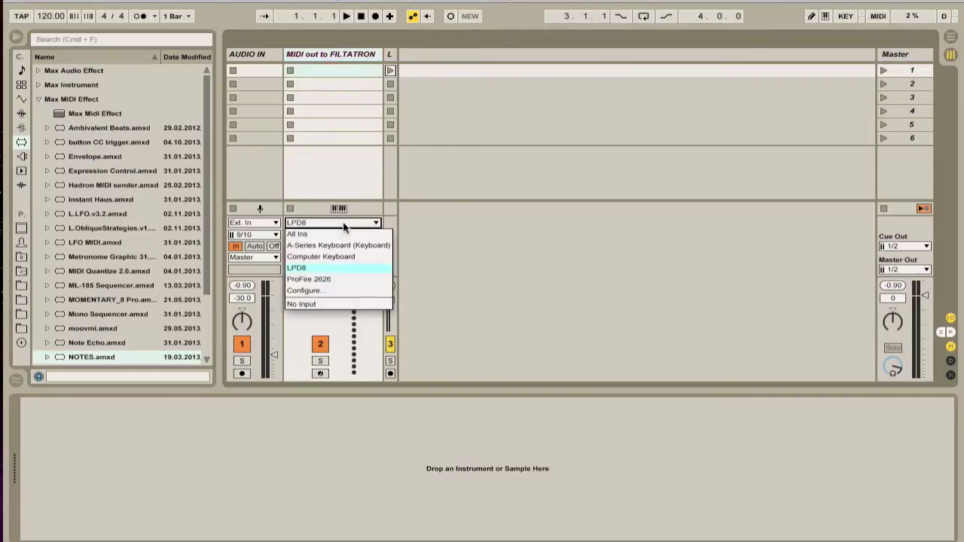
{"action": "left_click", "coordinate": [319, 267]}
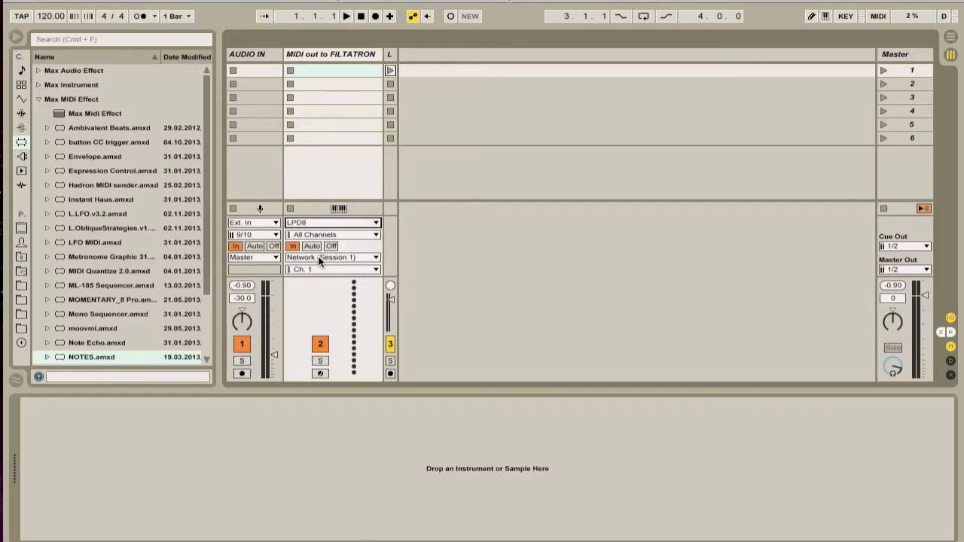
{"action": "left_click", "coordinate": [319, 257]}
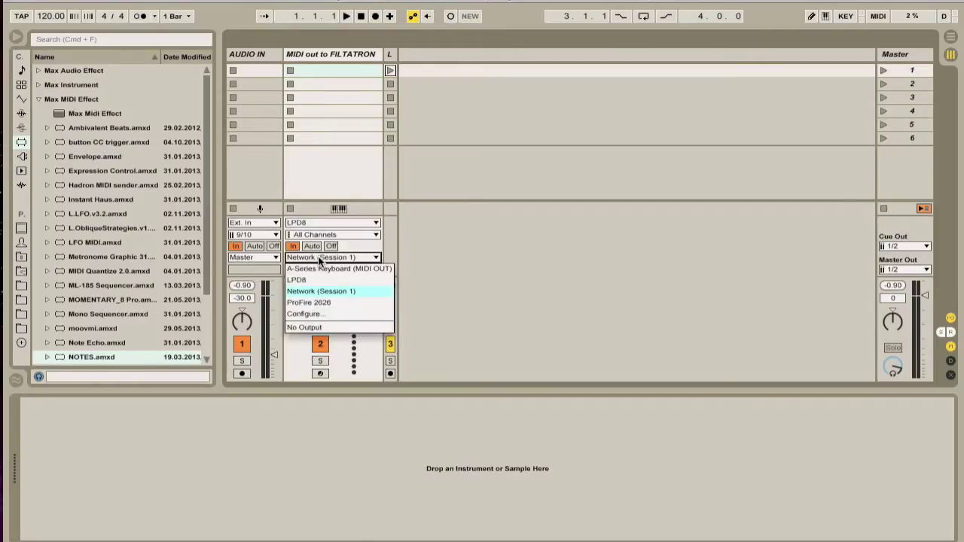
{"action": "left_click", "coordinate": [366, 291]}
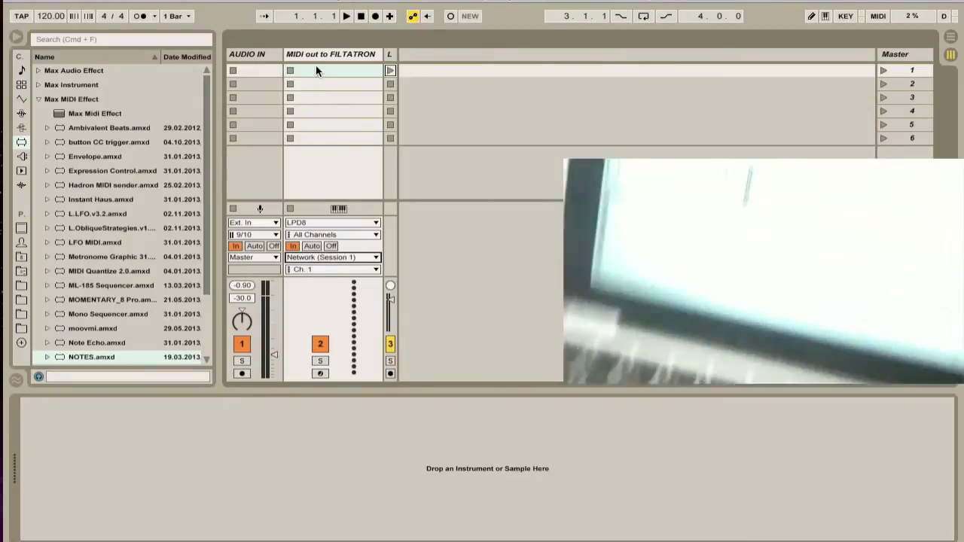
Set the MIDI track's monitoring to Auto, arm it, and turn on the metronome
{"action": "left_click", "coordinate": [310, 246]}
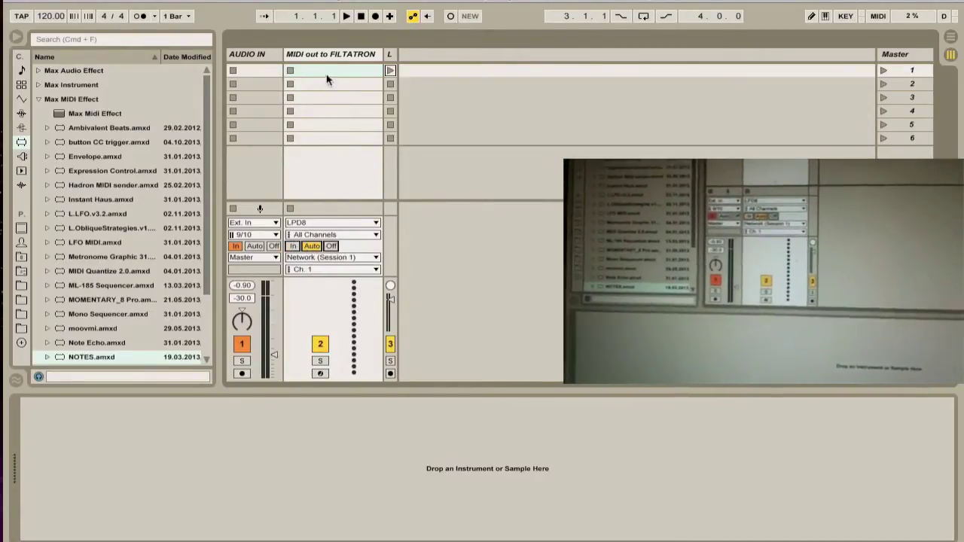
{"action": "left_click", "coordinate": [320, 374]}
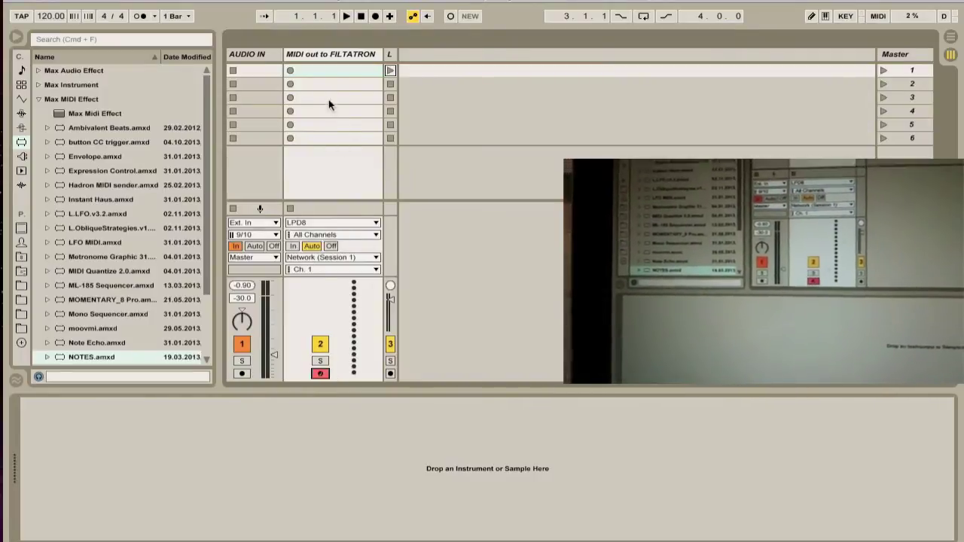
{"action": "left_click", "coordinate": [329, 66]}
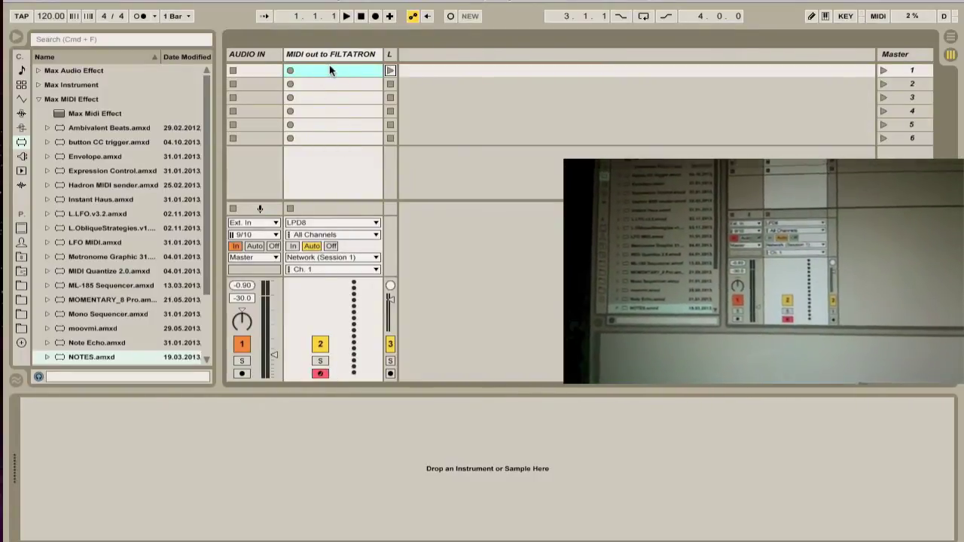
{"action": "left_click", "coordinate": [135, 20]}
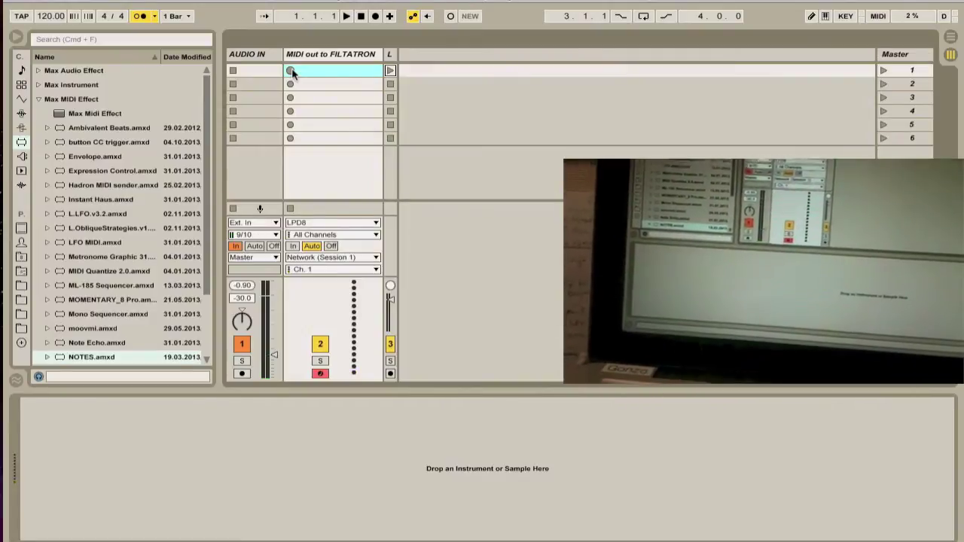
Record a two-bar clip in the first slot and open it in the clip editor
{"action": "left_click", "coordinate": [291, 70]}
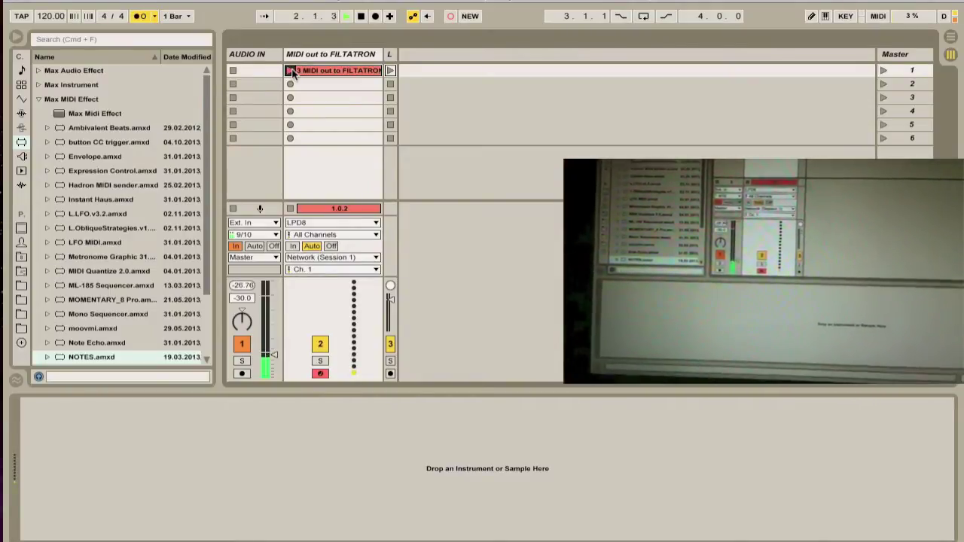
{"action": "left_click", "coordinate": [292, 70]}
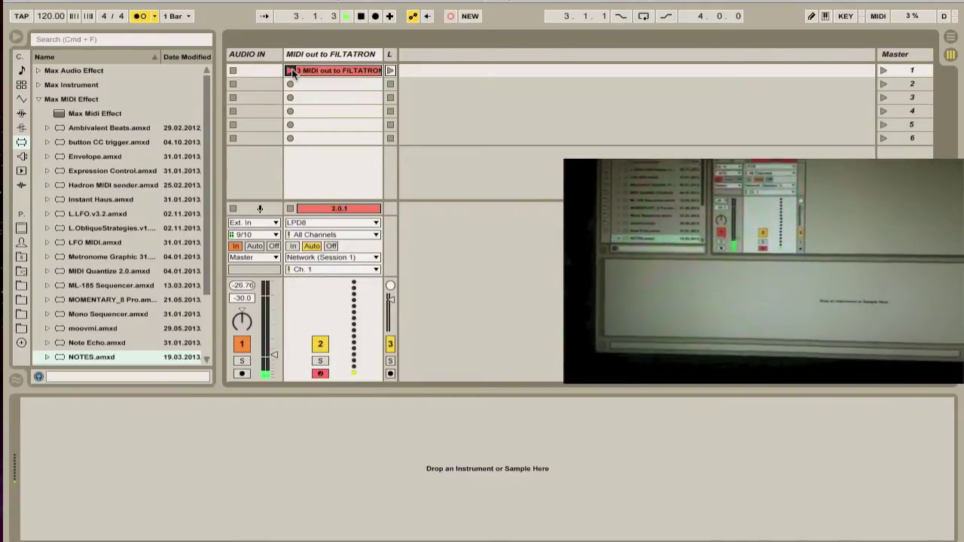
{"action": "double_click", "coordinate": [312, 70]}
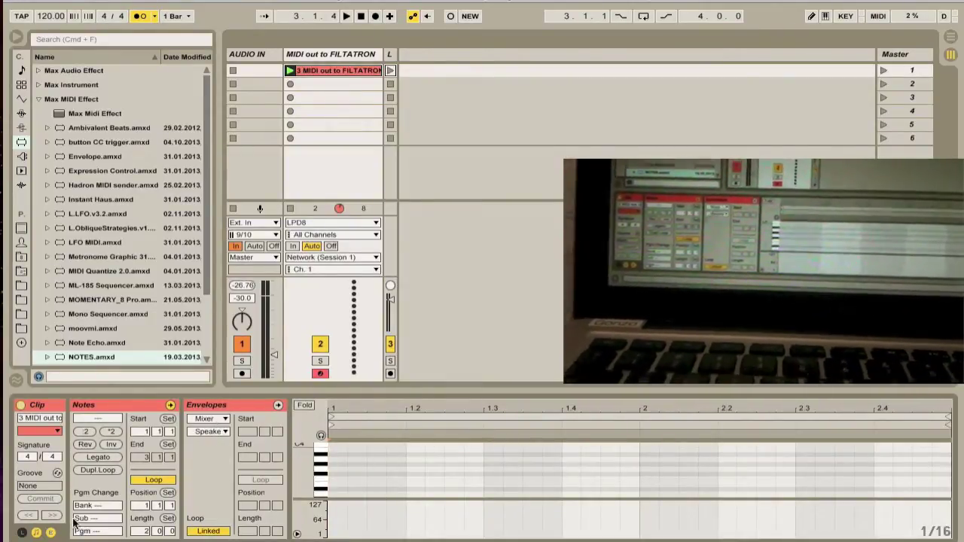
Show the clip's MIDI controller envelope for 8 - Balance and launch the clip
{"action": "left_click", "coordinate": [51, 532]}
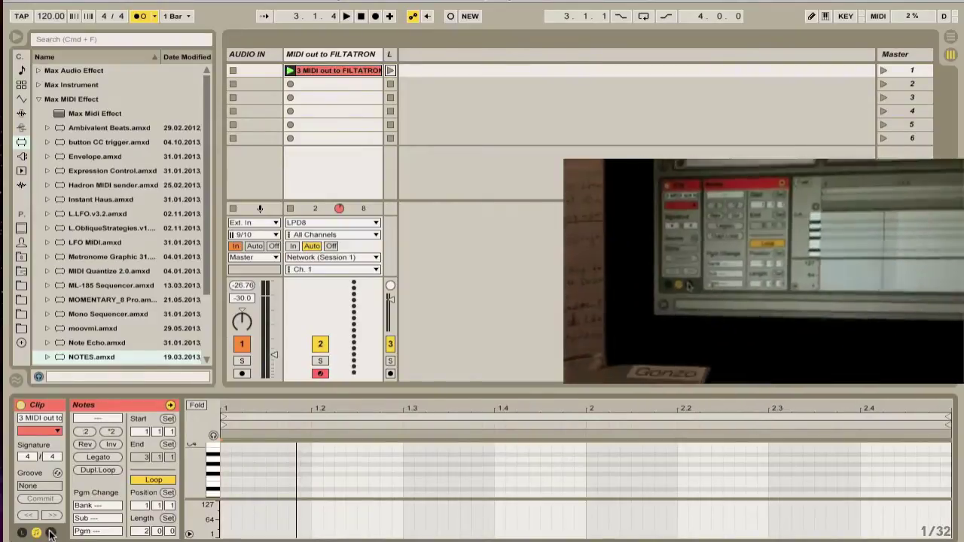
{"action": "left_click", "coordinate": [51, 533]}
{"action": "left_click", "coordinate": [215, 424]}
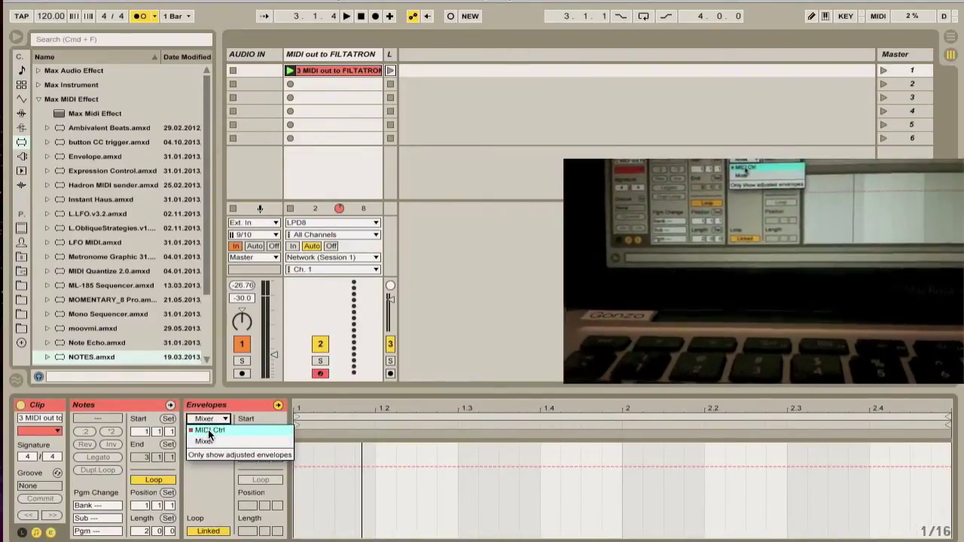
{"action": "left_click", "coordinate": [208, 430]}
{"action": "left_click", "coordinate": [210, 430]}
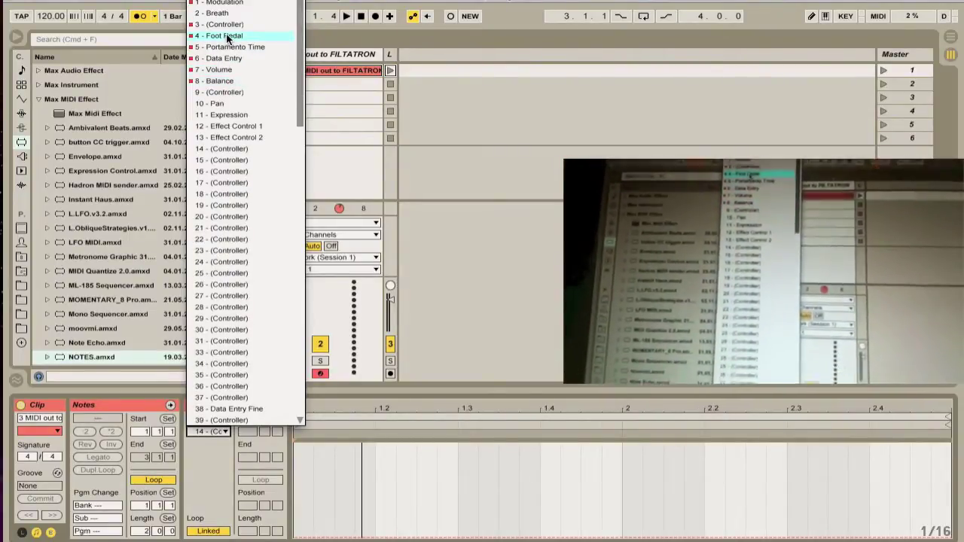
{"action": "left_click", "coordinate": [224, 82]}
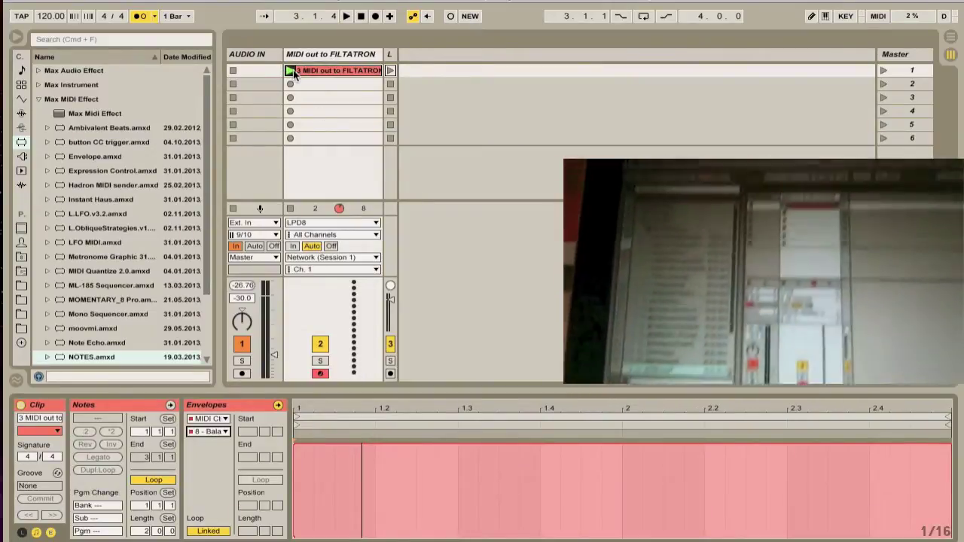
{"action": "left_click", "coordinate": [291, 70]}
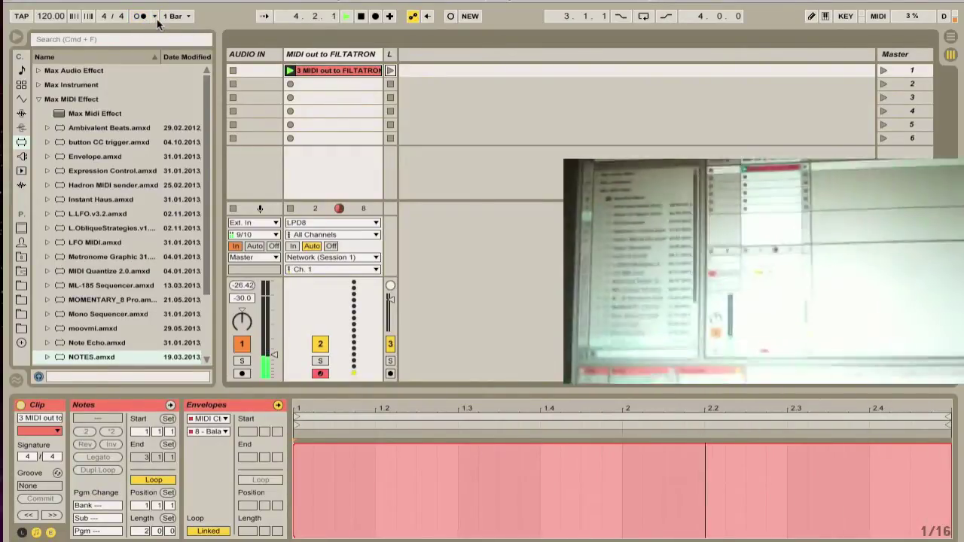
Switch the envelope to 4 - Foot Pedal, stop playback, and delete the clip
{"action": "left_click", "coordinate": [215, 431]}
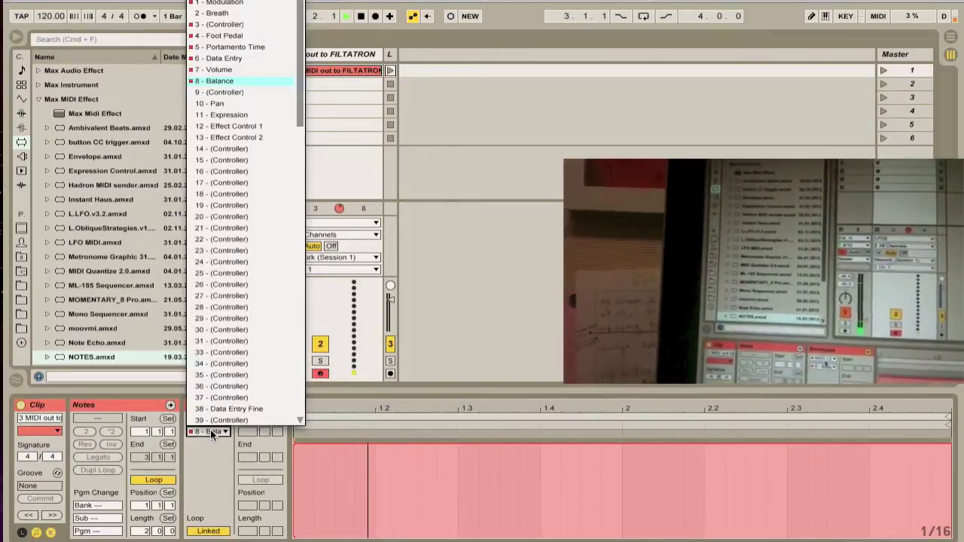
{"action": "left_click", "coordinate": [226, 36]}
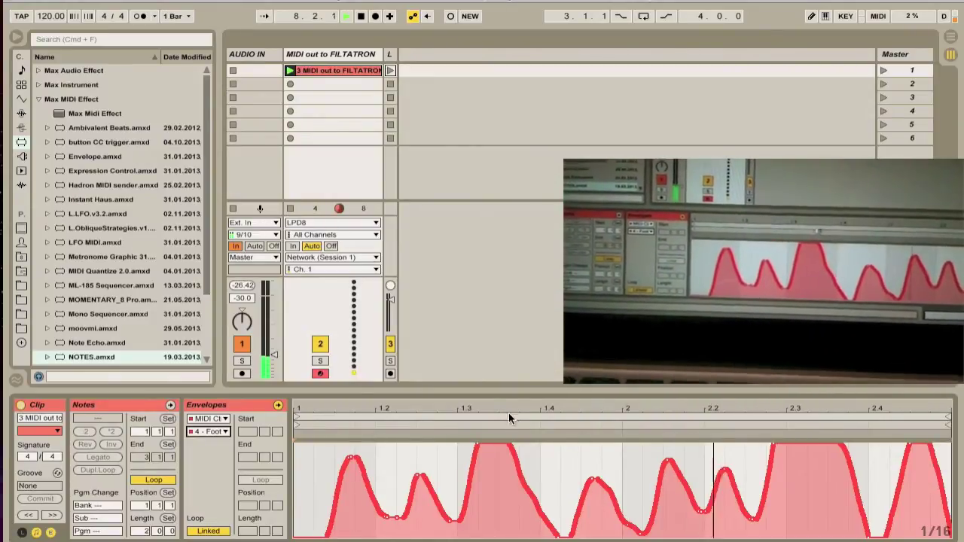
{"action": "left_click", "coordinate": [361, 18]}
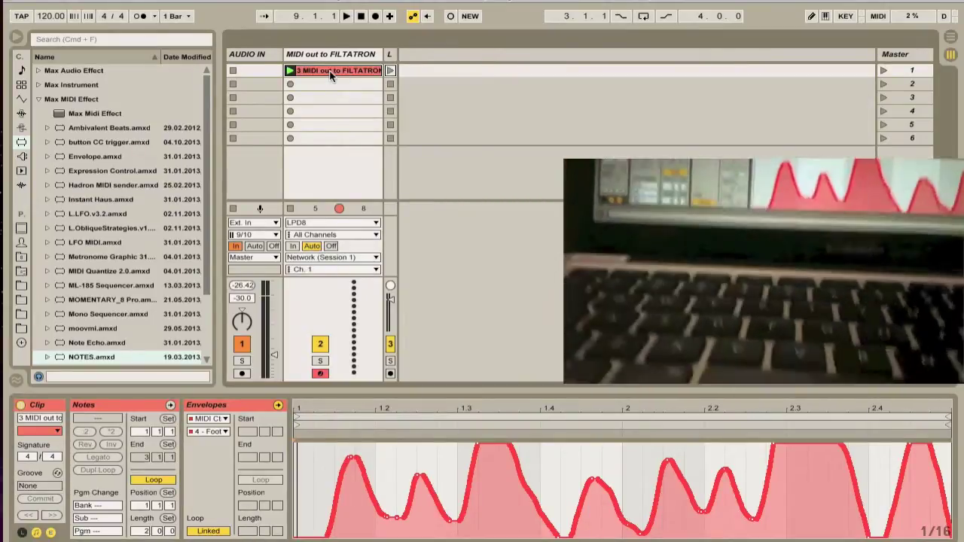
{"action": "key", "text": "Delete"}
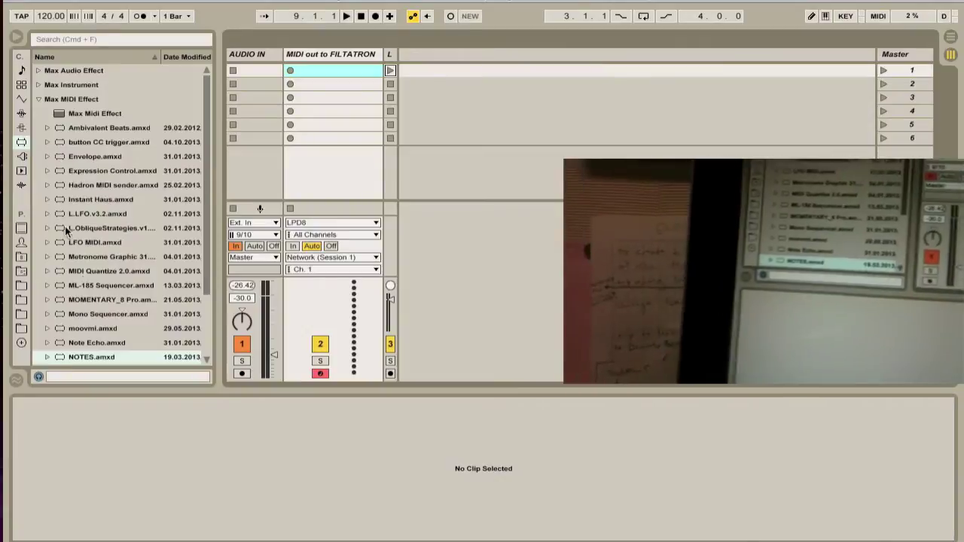
Drag LFO MIDI.amxd onto the MIDI track and expand its Key Control settings
{"action": "left_click", "coordinate": [60, 243]}
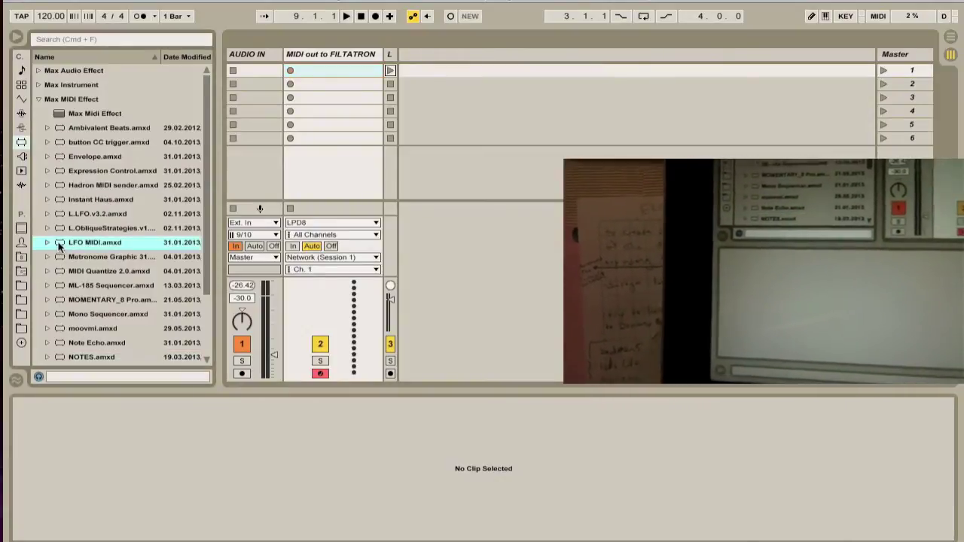
{"action": "left_click_drag", "start_coordinate": [61, 243], "coordinate": [167, 401]}
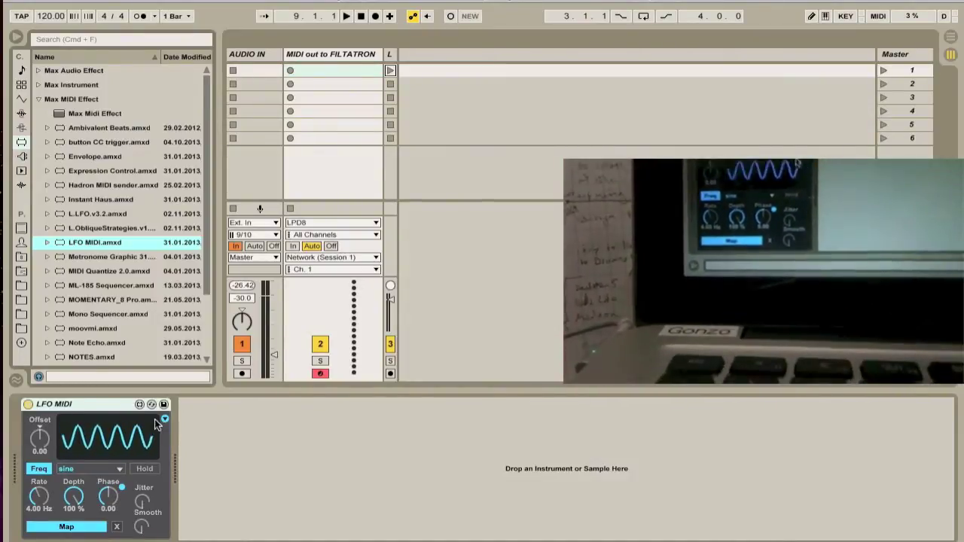
{"action": "left_click", "coordinate": [165, 418]}
Enable the LFO's Control Out on cc04 and raise its rate to 5.66 Hz
{"action": "left_click", "coordinate": [178, 528]}
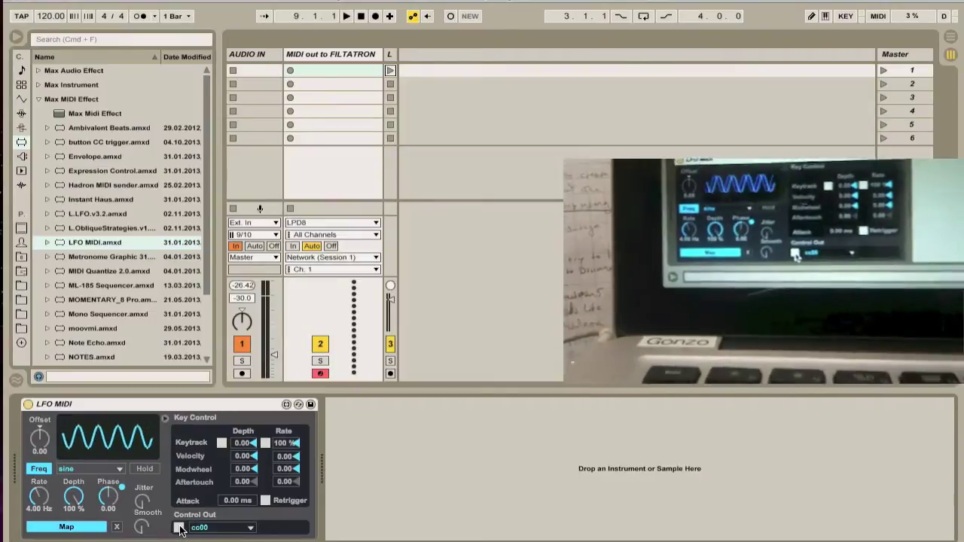
{"action": "left_click", "coordinate": [214, 528]}
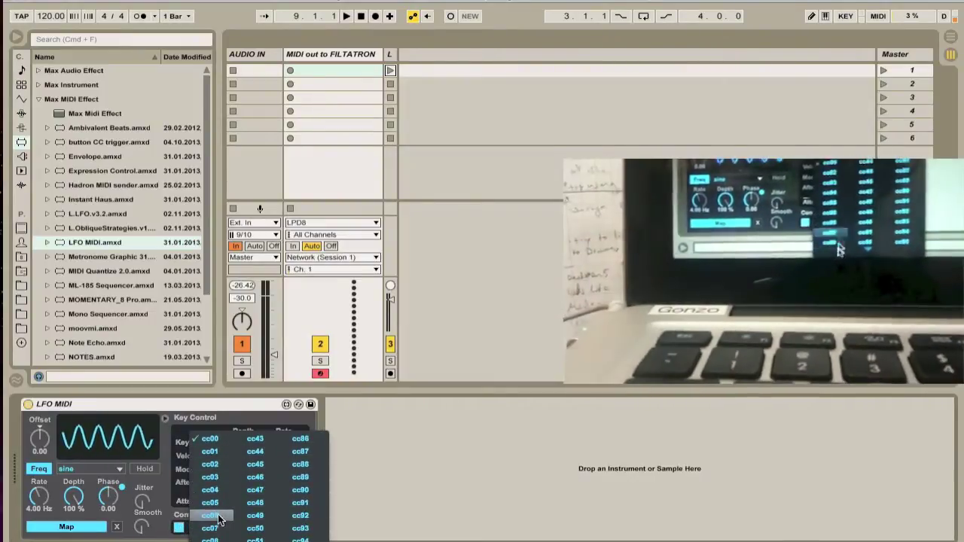
{"action": "left_click", "coordinate": [210, 490]}
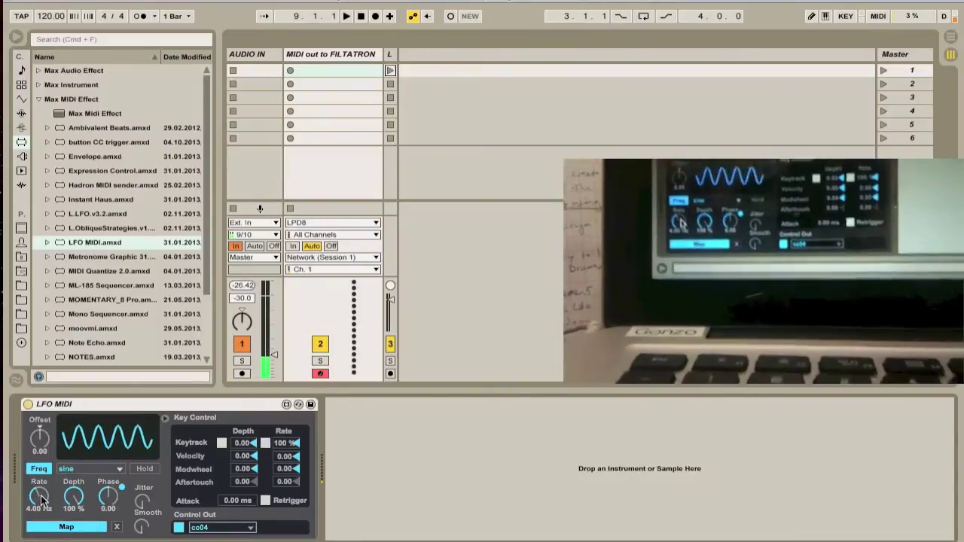
{"action": "mouse_move", "coordinate": [41, 497]}
{"action": "left_mouse_down"}
{"action": "mouse_move", "coordinate": [36, 455]}
{"action": "mouse_move", "coordinate": [33, 519]}
{"action": "mouse_move", "coordinate": [30, 434]}
{"action": "mouse_move", "coordinate": [30, 488]}
{"action": "left_mouse_up"}
Give the first LFO a down waveform at 1.60 Hz, keeping 100% depth and 0.00 offset
{"action": "left_click", "coordinate": [73, 469]}
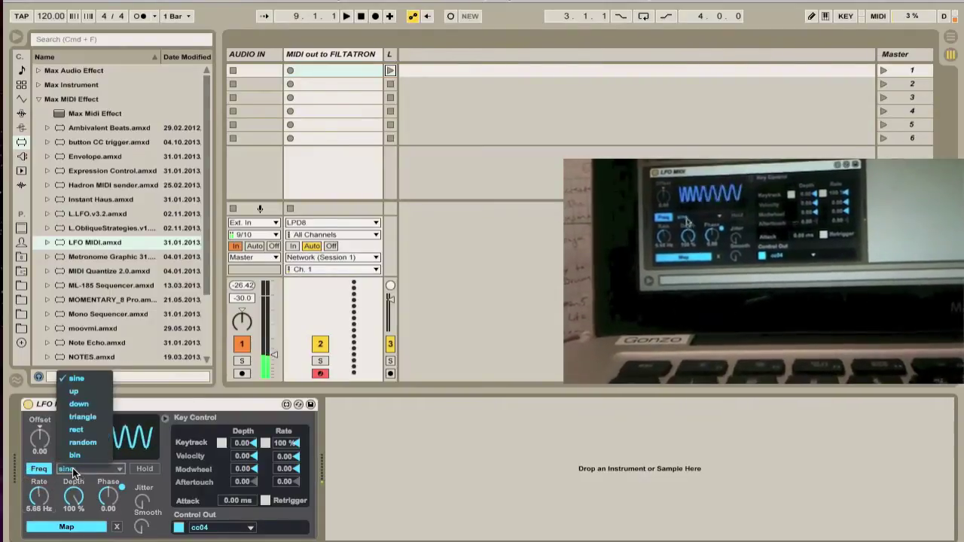
{"action": "left_click", "coordinate": [86, 405]}
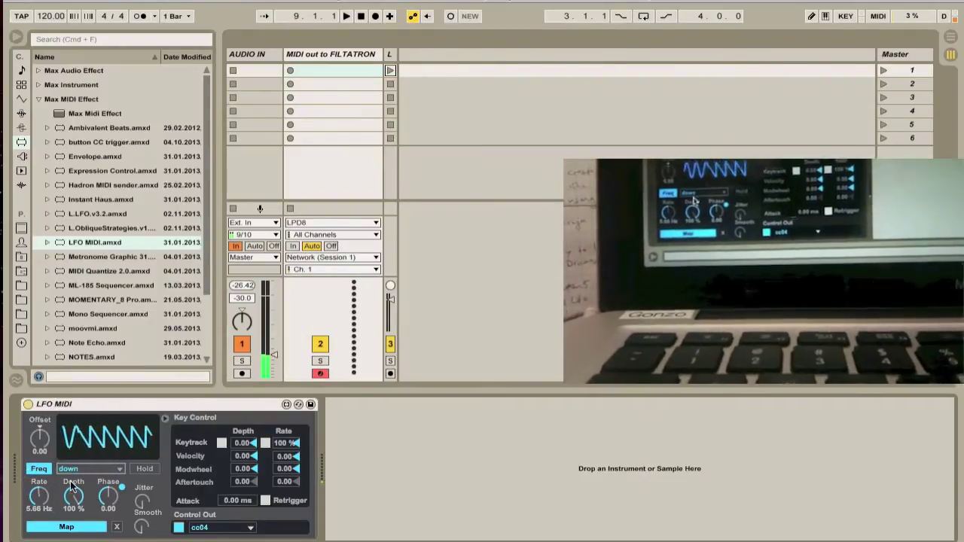
{"action": "left_click_drag", "start_coordinate": [39, 497], "coordinate": [72, 527]}
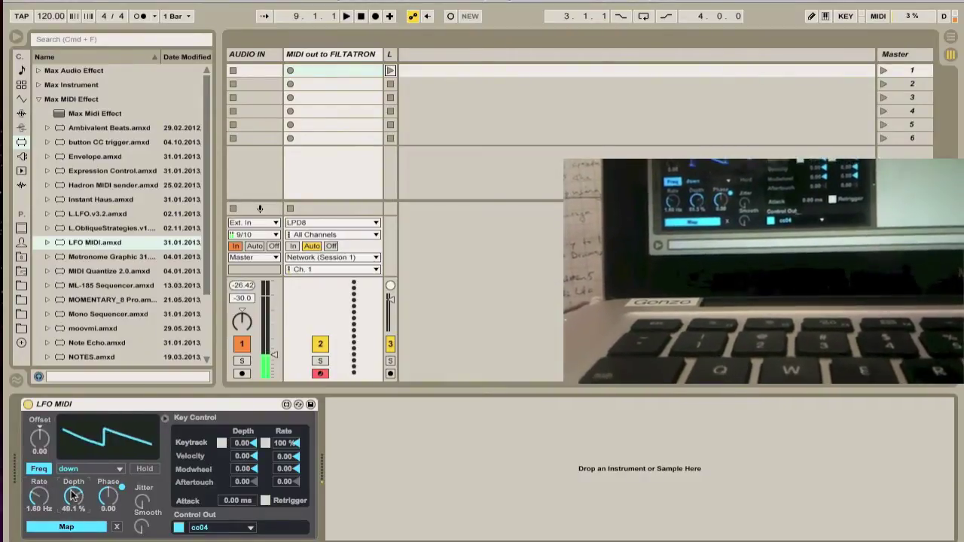
{"action": "left_click_drag", "start_coordinate": [41, 443], "coordinate": [43, 416]}
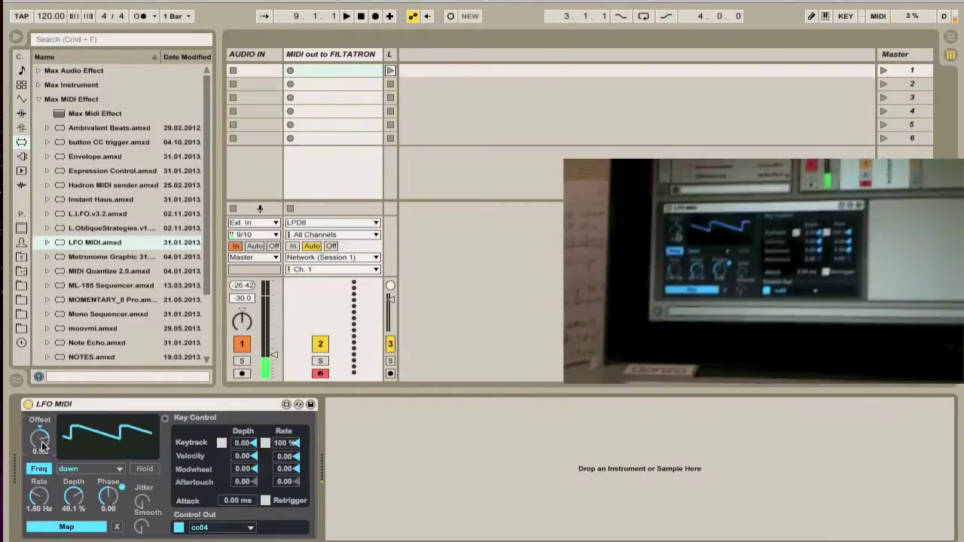
{"action": "left_click_drag", "start_coordinate": [43, 446], "coordinate": [43, 456]}
{"action": "mouse_move", "coordinate": [73, 497]}
{"action": "left_mouse_down"}
{"action": "mouse_move", "coordinate": [77, 517]}
{"action": "mouse_move", "coordinate": [77, 482]}
{"action": "left_mouse_up"}
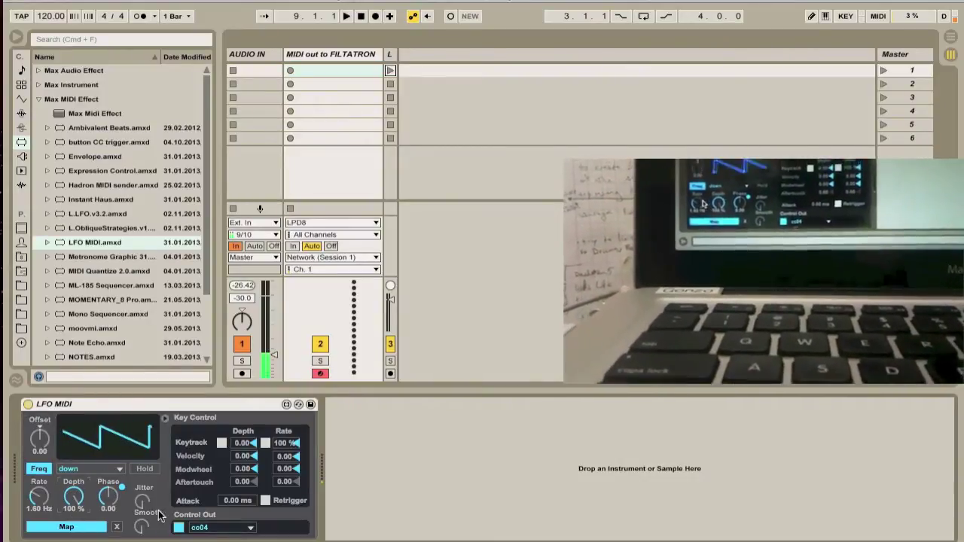
Toggle the LFO device off and on, then add a second LFO MIDI after it
{"action": "left_click", "coordinate": [28, 404]}
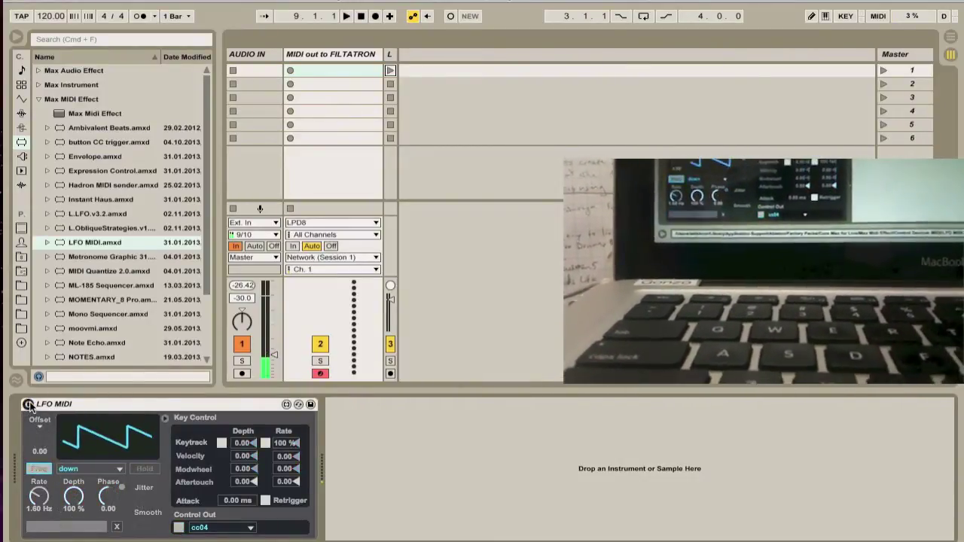
{"action": "left_click", "coordinate": [28, 405]}
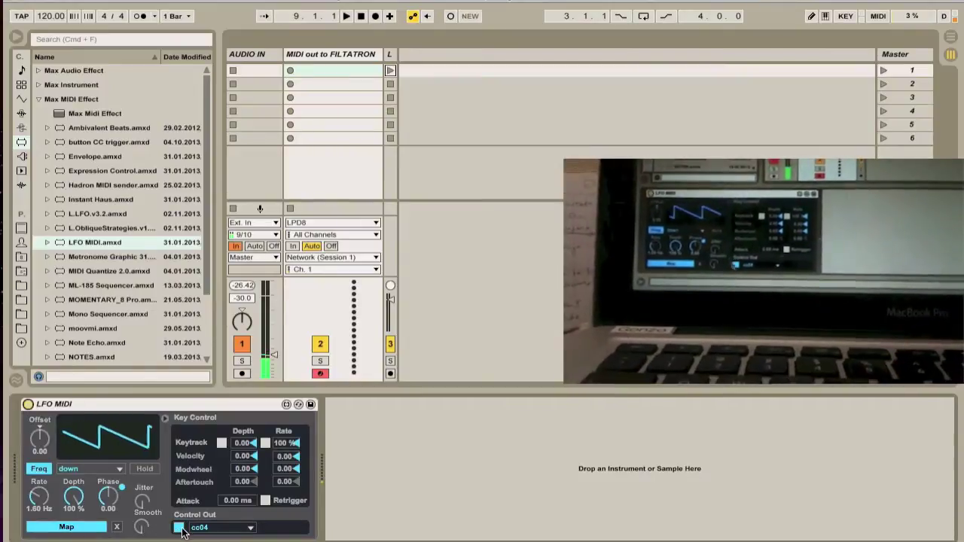
{"action": "left_click", "coordinate": [28, 404]}
{"action": "left_click", "coordinate": [27, 404]}
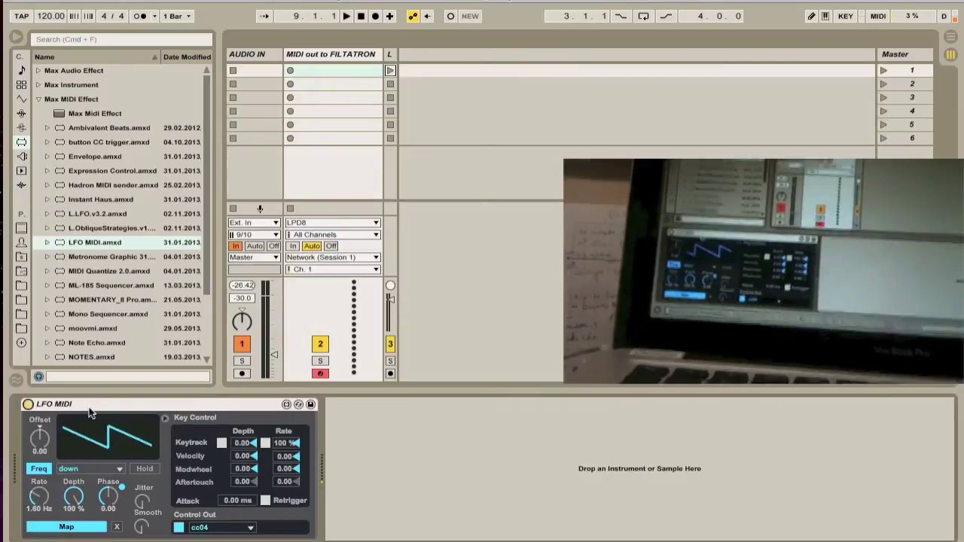
{"action": "left_click_drag", "start_coordinate": [60, 242], "coordinate": [555, 462]}
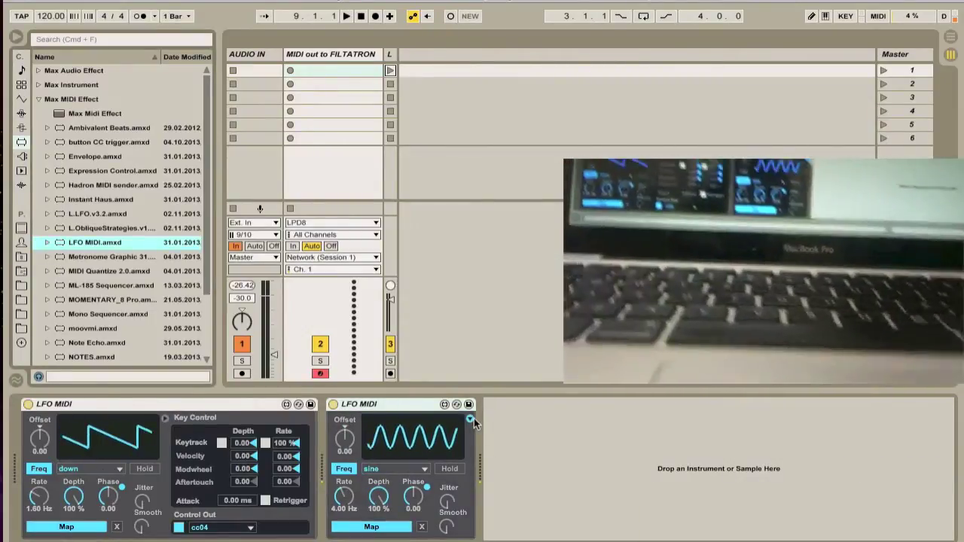
Turn on Control Out for the second LFO (sending cc00), then deactivate both LFO devices
{"action": "left_click", "coordinate": [471, 419]}
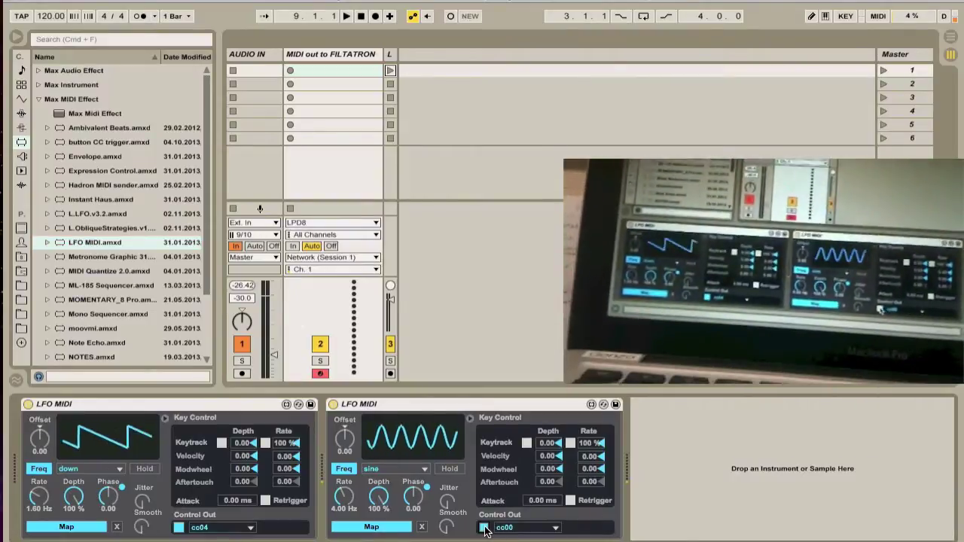
{"action": "left_click", "coordinate": [484, 527]}
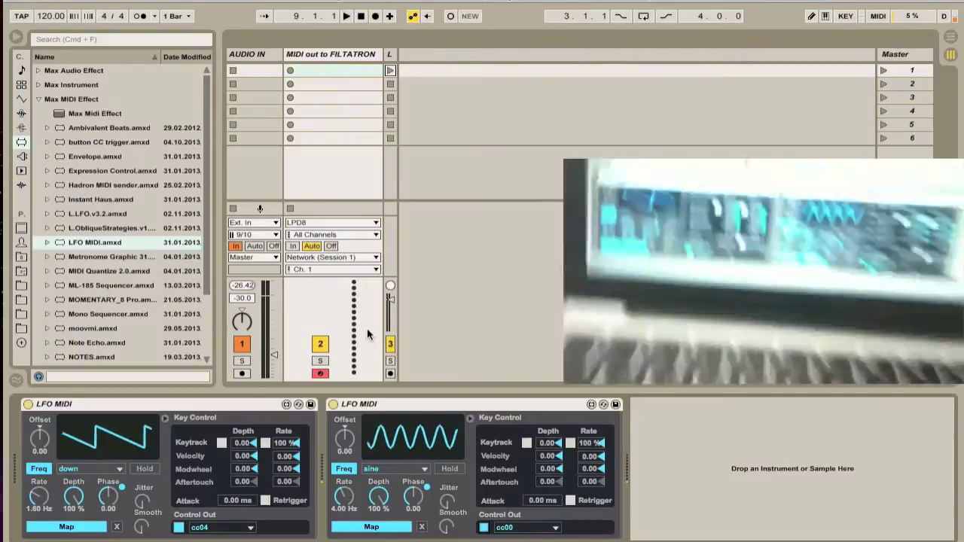
{"action": "left_click", "coordinate": [332, 406]}
{"action": "left_click", "coordinate": [27, 405]}
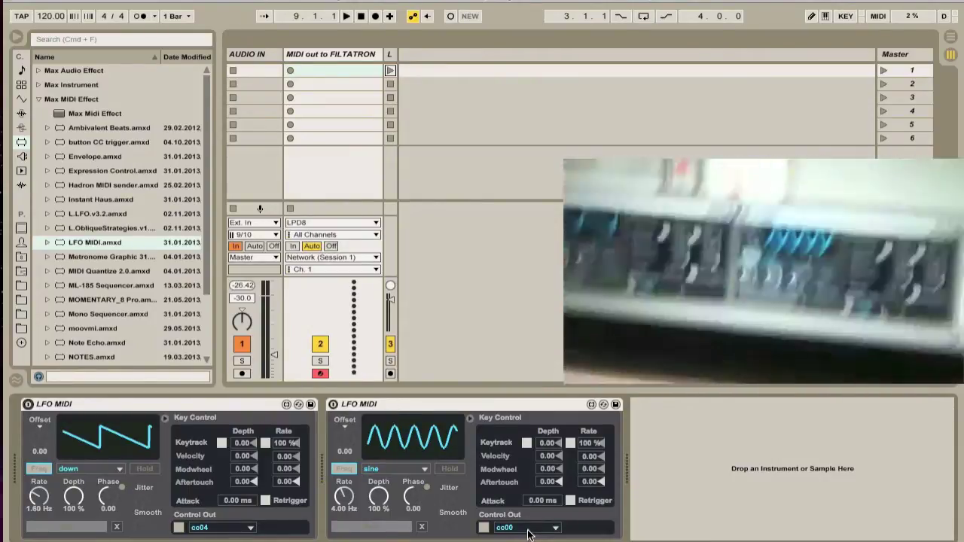
Duplicate the second LFO and rename the two copies 'filter' and 'res'
{"action": "left_click", "coordinate": [435, 404]}
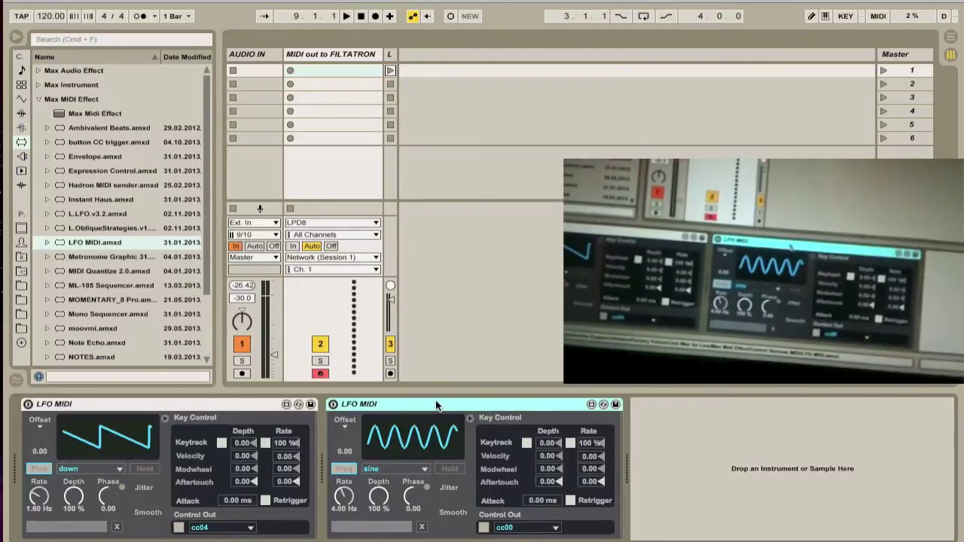
{"action": "key", "text": "super+d"}
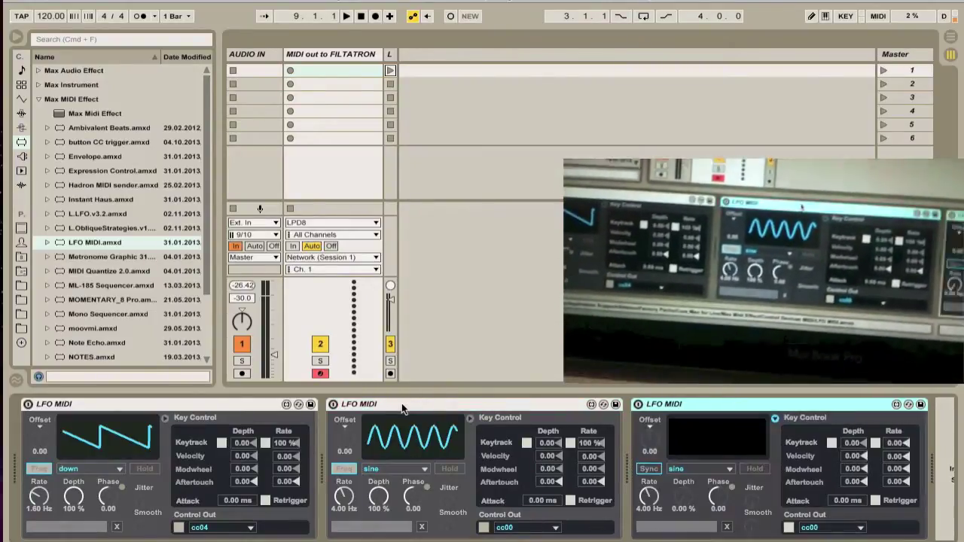
{"action": "key", "text": "super+r"}
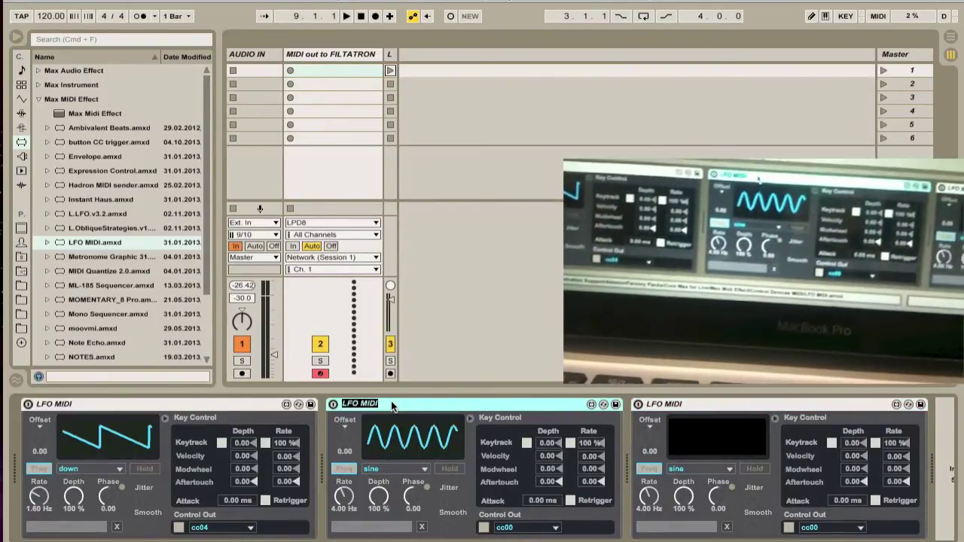
{"action": "type", "text": "filter"}
{"action": "key", "text": "Return"}
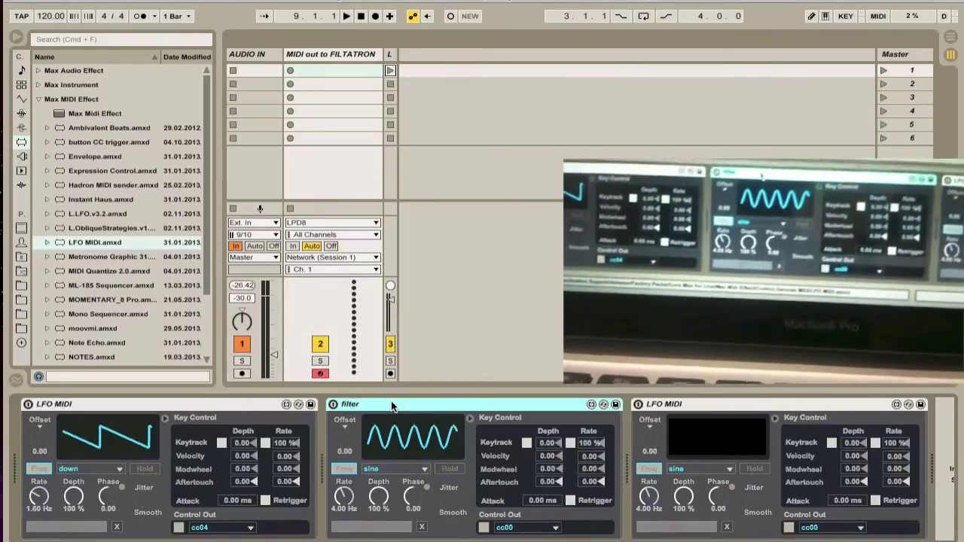
{"action": "left_click", "coordinate": [719, 406]}
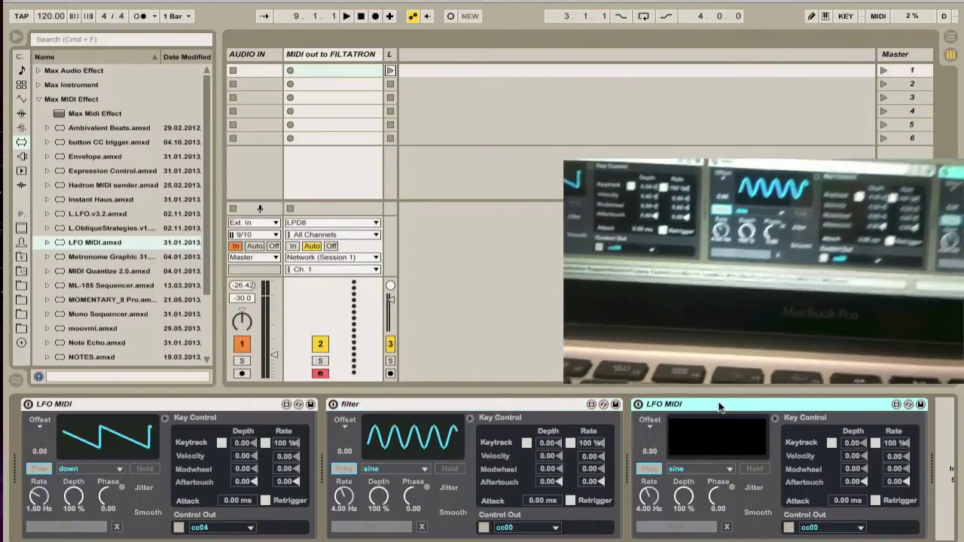
{"action": "key", "text": "super+r"}
{"action": "type", "text": "res"}
{"action": "key", "text": "Return"}
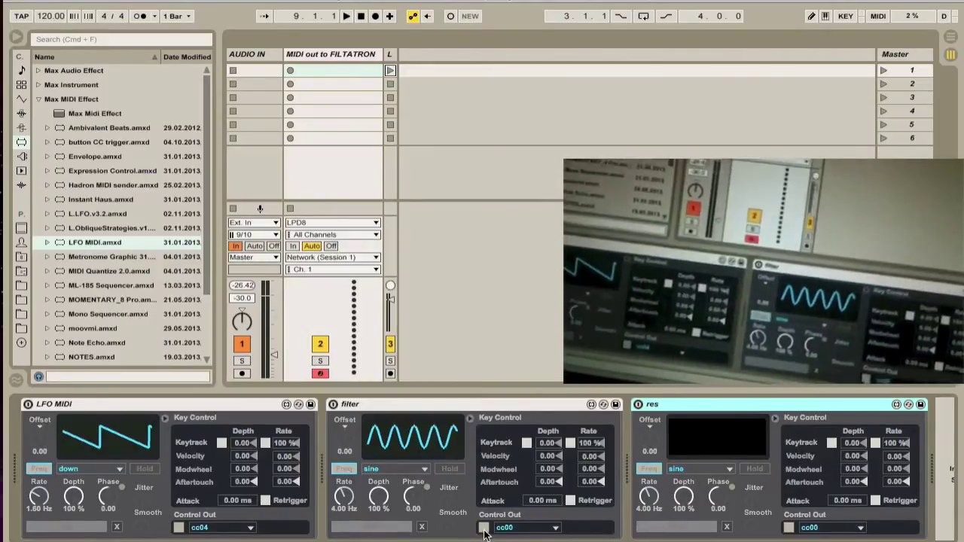
Send the filter LFO on cc05 and res on cc06, then switch both devices on
{"action": "left_click", "coordinate": [512, 527]}
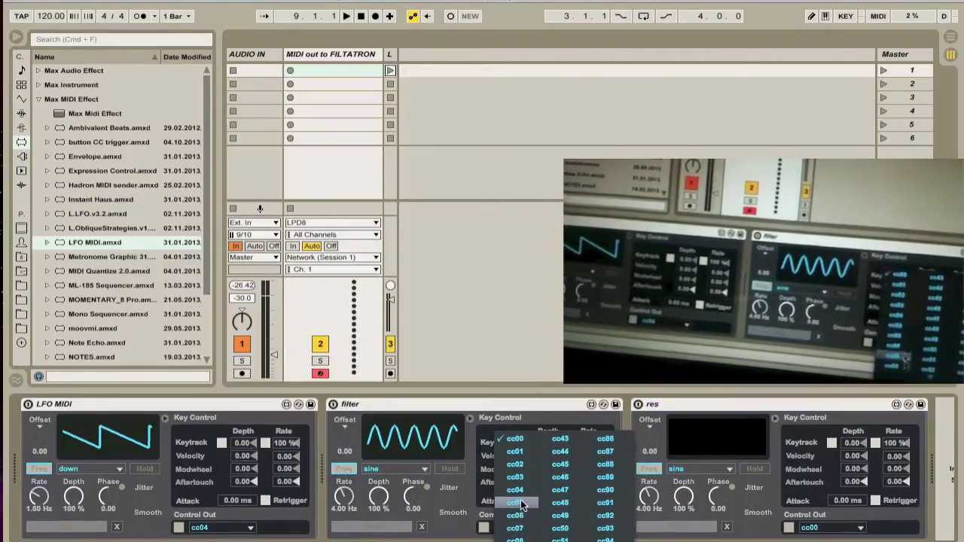
{"action": "scroll", "coordinate": [531, 486], "scroll_direction": "up", "scroll_amount": 3}
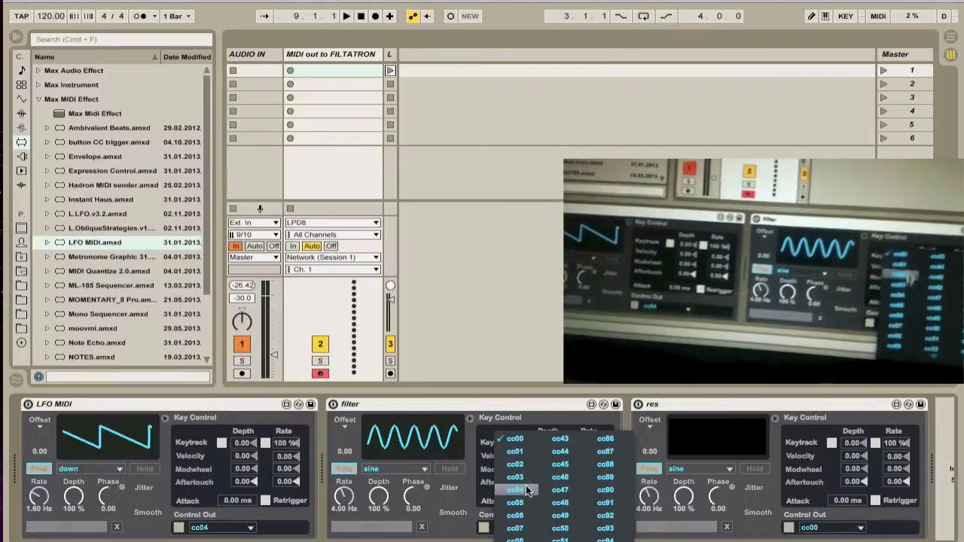
{"action": "left_click", "coordinate": [515, 502]}
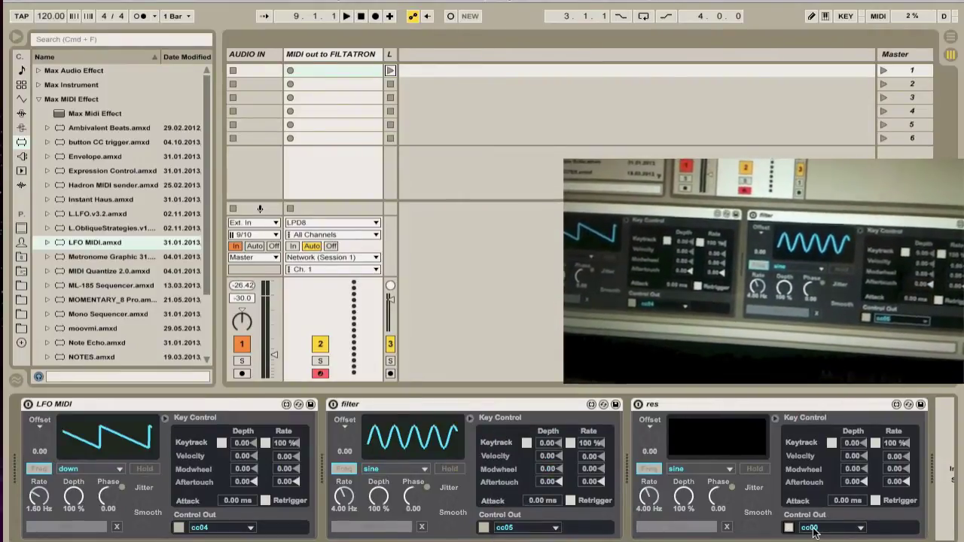
{"action": "left_click", "coordinate": [805, 527]}
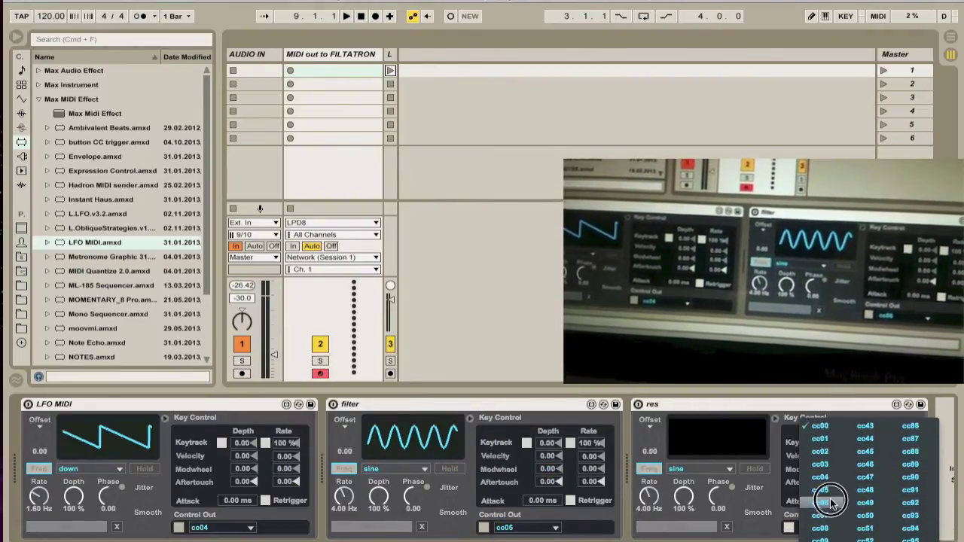
{"action": "left_click", "coordinate": [826, 503]}
{"action": "left_click", "coordinate": [333, 405]}
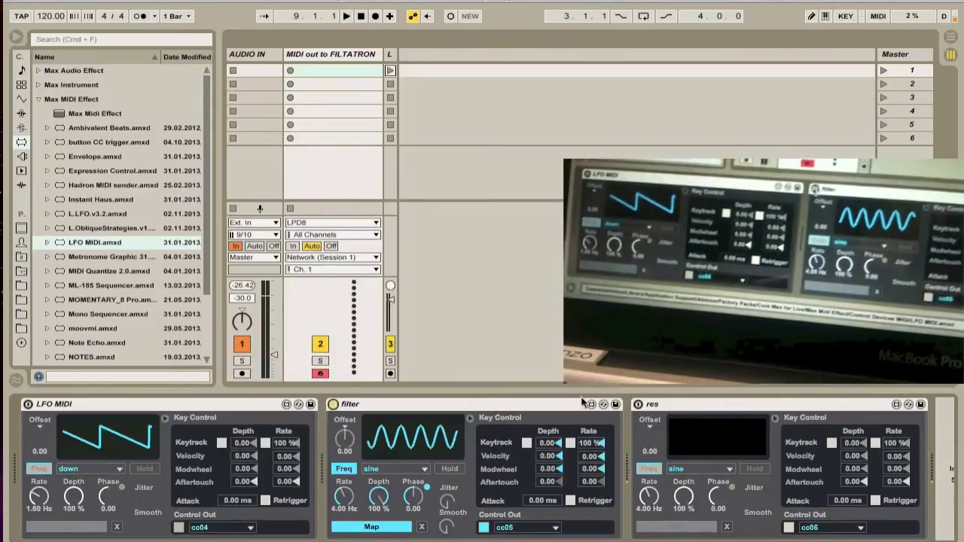
{"action": "left_click", "coordinate": [638, 404]}
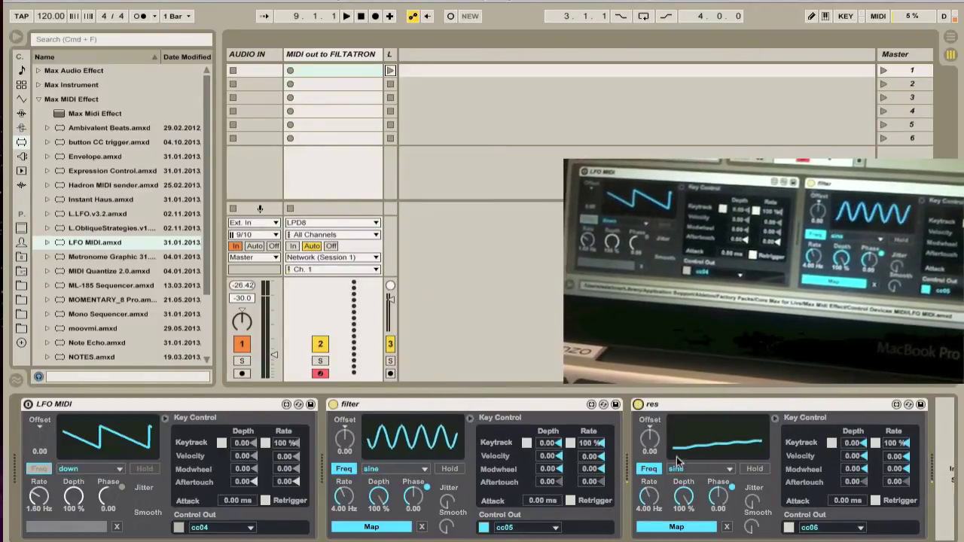
Set the res LFO rate to 1.67 Hz and its waveform to down
{"action": "mouse_move", "coordinate": [650, 503]}
{"action": "left_mouse_down"}
{"action": "mouse_move", "coordinate": [682, 510]}
{"action": "mouse_move", "coordinate": [683, 482]}
{"action": "mouse_move", "coordinate": [643, 499]}
{"action": "left_mouse_up"}
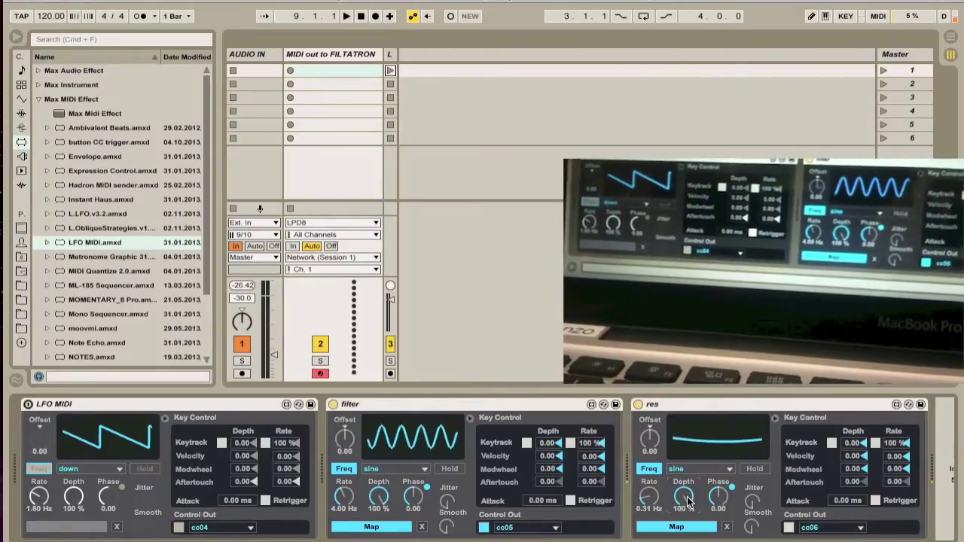
{"action": "left_click_drag", "start_coordinate": [646, 499], "coordinate": [638, 483]}
{"action": "left_click", "coordinate": [696, 468]}
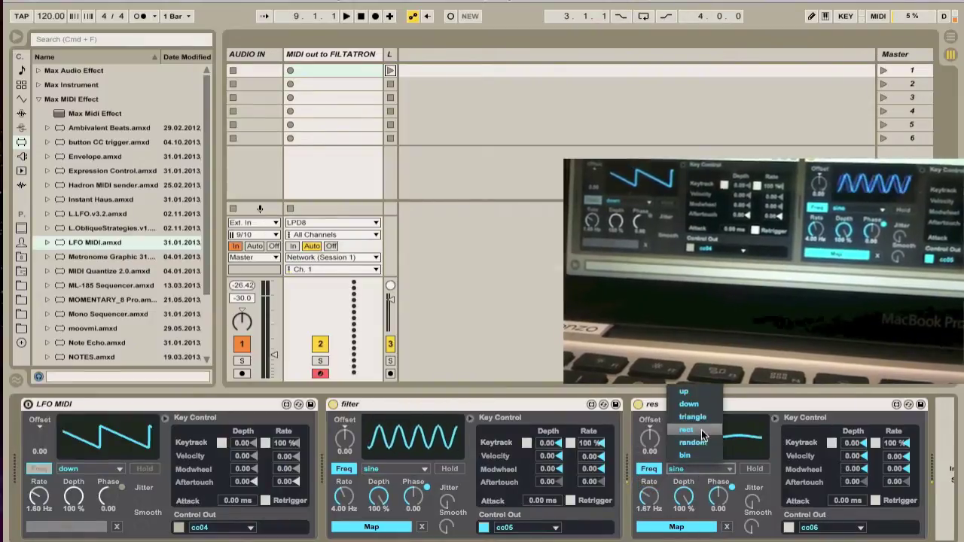
{"action": "left_click", "coordinate": [699, 423]}
{"action": "left_click", "coordinate": [694, 470]}
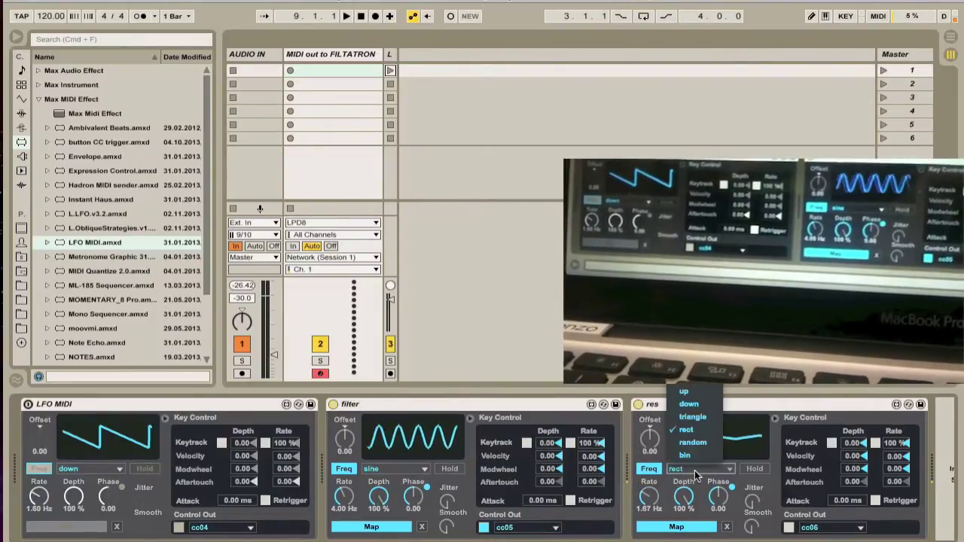
{"action": "left_click", "coordinate": [698, 402]}
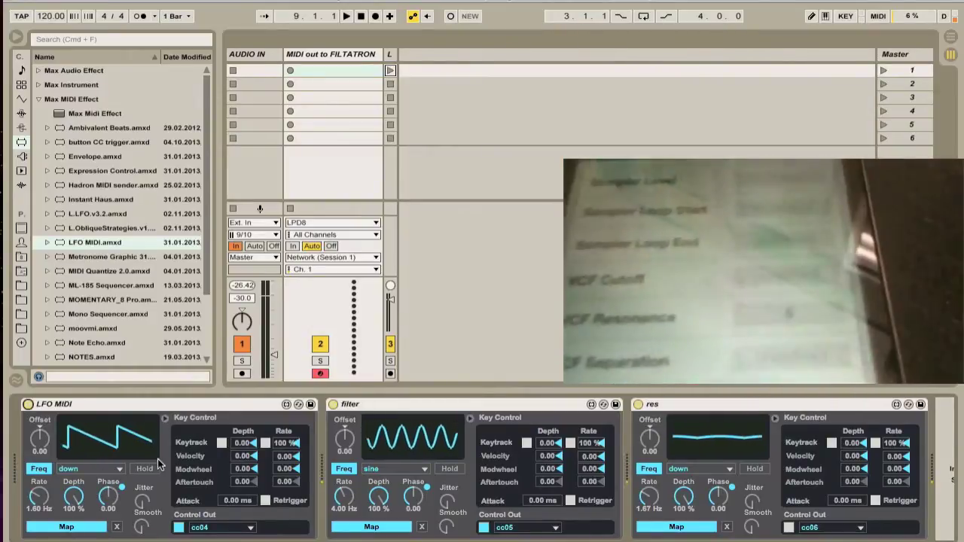
Deactivate the LFO MIDI and res devices
{"action": "left_click", "coordinate": [28, 404]}
{"action": "left_click", "coordinate": [637, 404]}
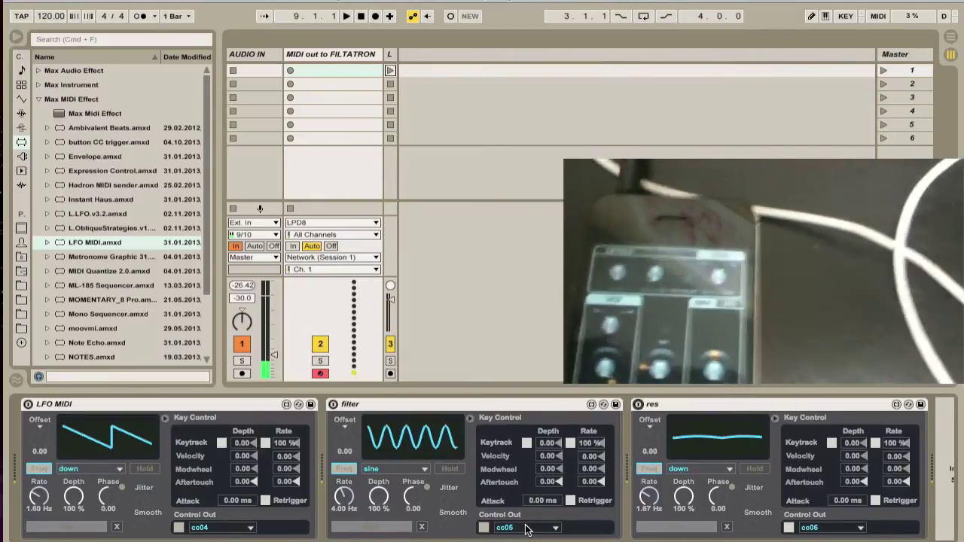
Reactivate all three LFOs and retune res to a sine wave with 0.71 offset and adjusted rate and depth
{"action": "left_click", "coordinate": [27, 404]}
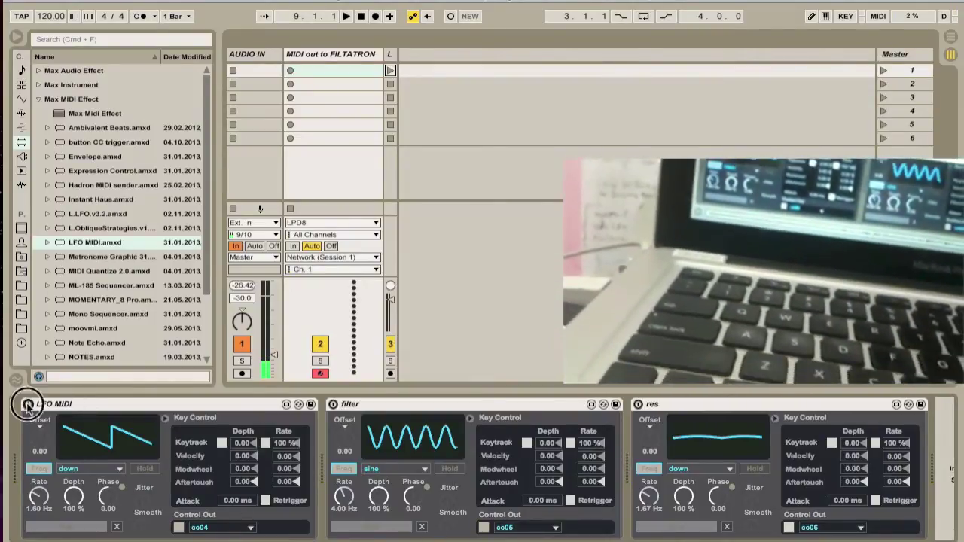
{"action": "left_click", "coordinate": [333, 404]}
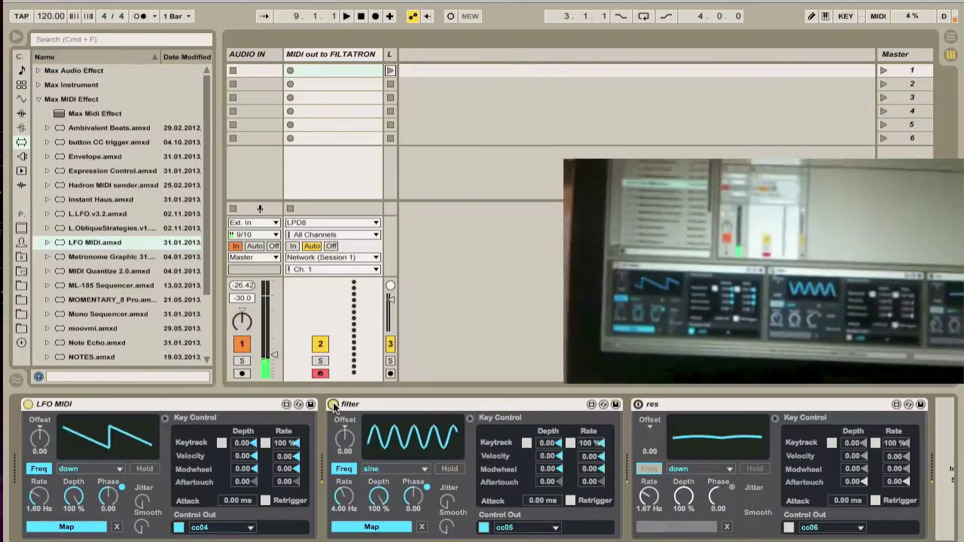
{"action": "left_click", "coordinate": [638, 404]}
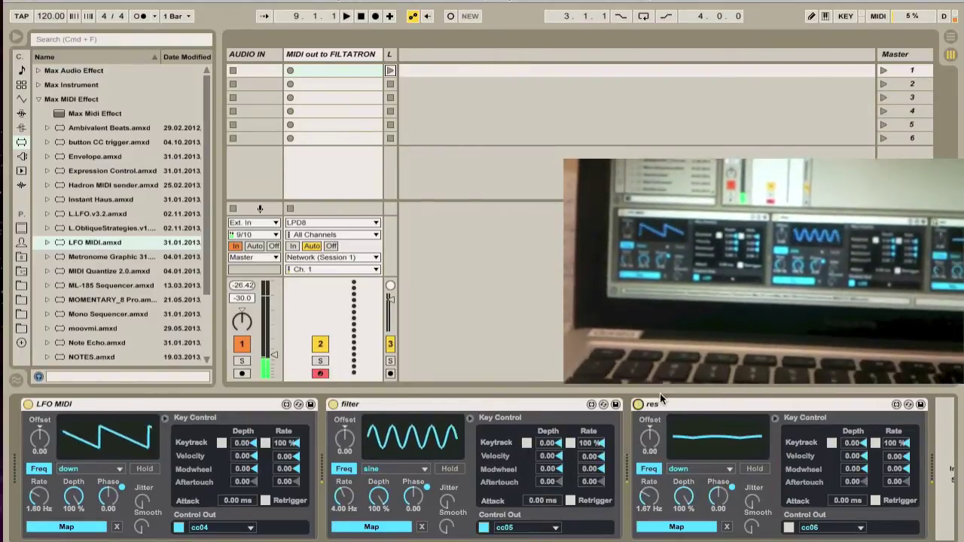
{"action": "left_click_drag", "start_coordinate": [653, 510], "coordinate": [645, 478]}
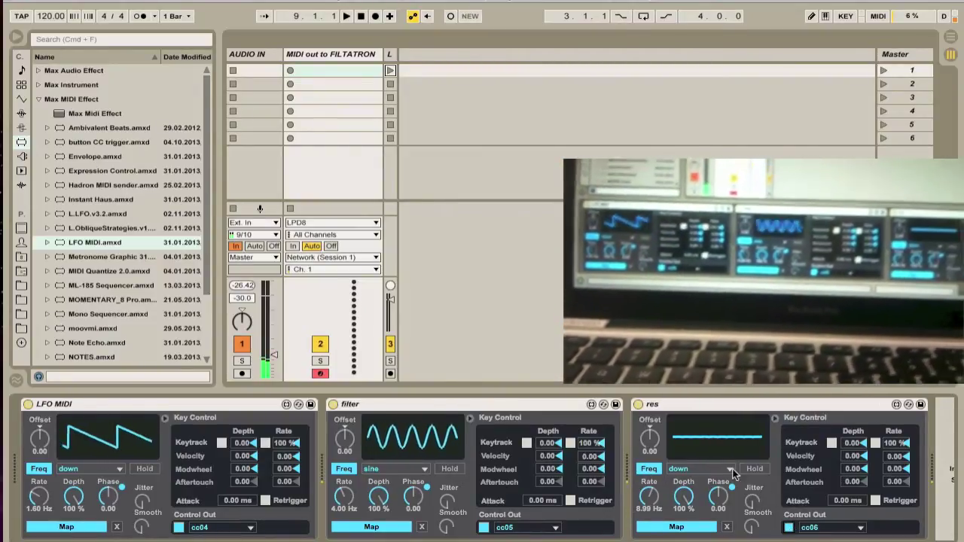
{"action": "left_click_drag", "start_coordinate": [654, 497], "coordinate": [654, 528]}
{"action": "left_click", "coordinate": [700, 468]}
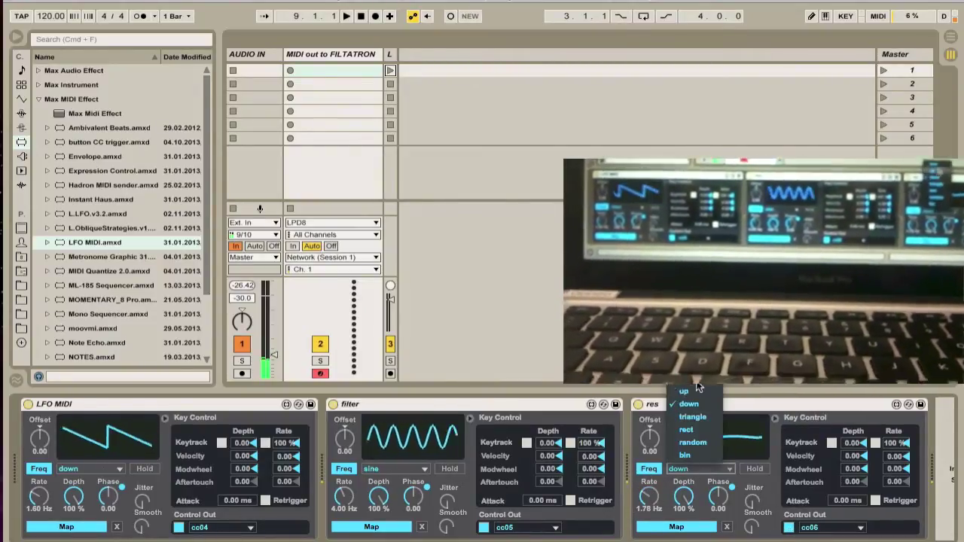
{"action": "left_click", "coordinate": [694, 428]}
{"action": "left_click_drag", "start_coordinate": [652, 448], "coordinate": [650, 422]}
{"action": "left_click_drag", "start_coordinate": [648, 498], "coordinate": [683, 478]}
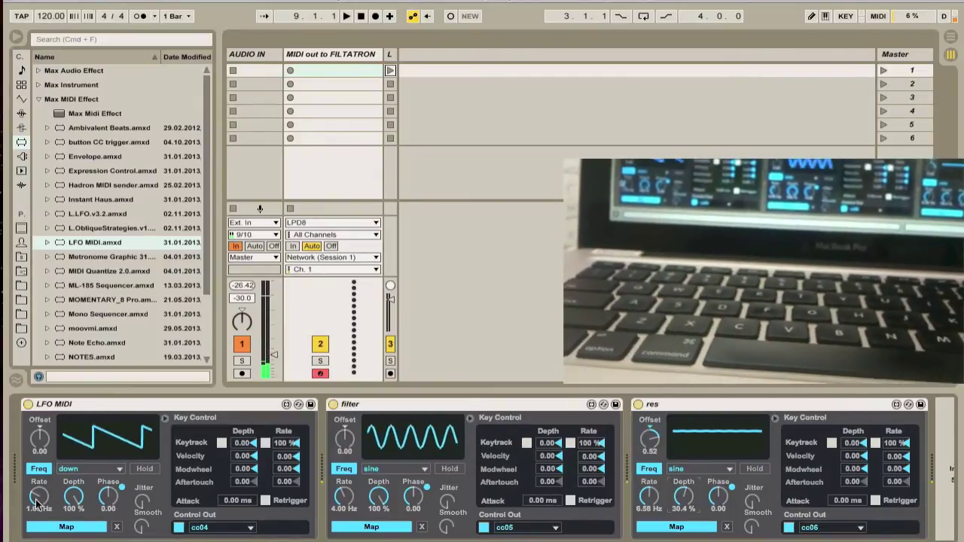
Lower LFO MIDI depth to 24.6% and filter rate to 0.45 Hz, then delete the res LFO
{"action": "left_click_drag", "start_coordinate": [73, 495], "coordinate": [73, 525]}
{"action": "left_click_drag", "start_coordinate": [343, 497], "coordinate": [350, 526]}
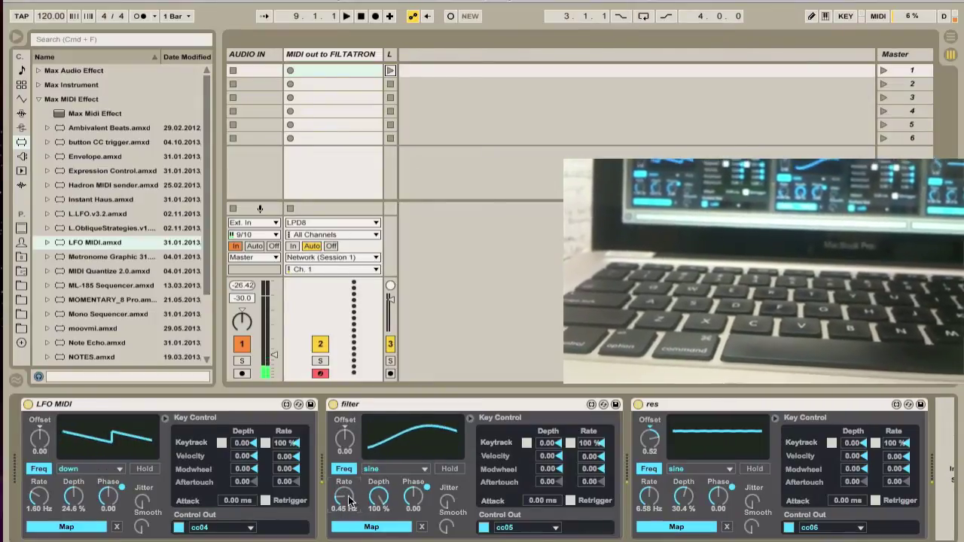
{"action": "left_click", "coordinate": [660, 406]}
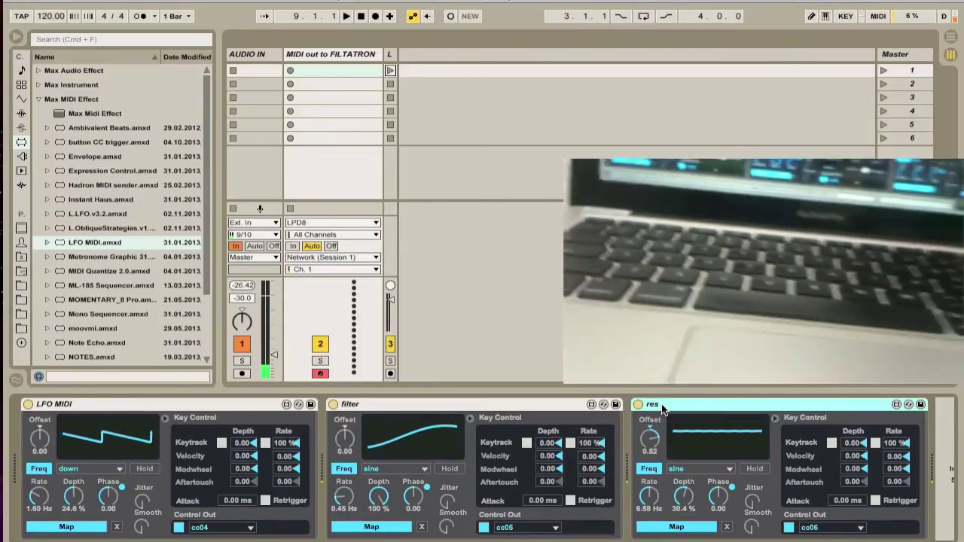
{"action": "key", "text": "Delete"}
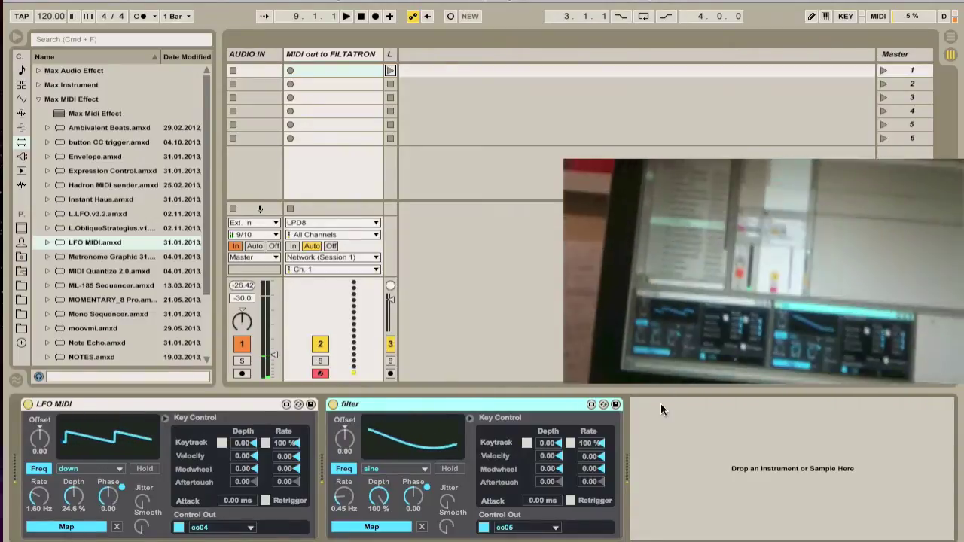
Play the set briefly, stop it, and turn off the filter and LFO MIDI devices
{"action": "key", "text": "space"}
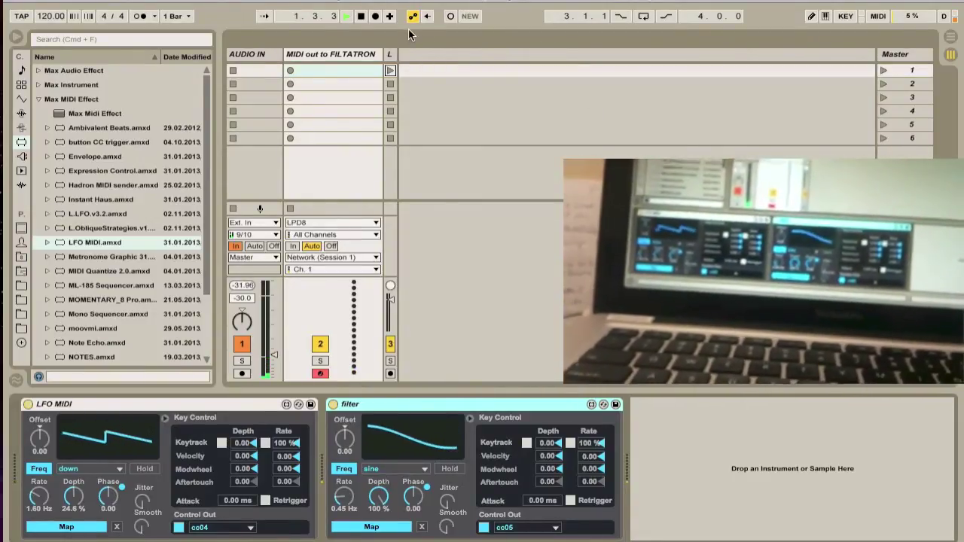
{"action": "left_click", "coordinate": [362, 16]}
{"action": "left_click", "coordinate": [332, 404]}
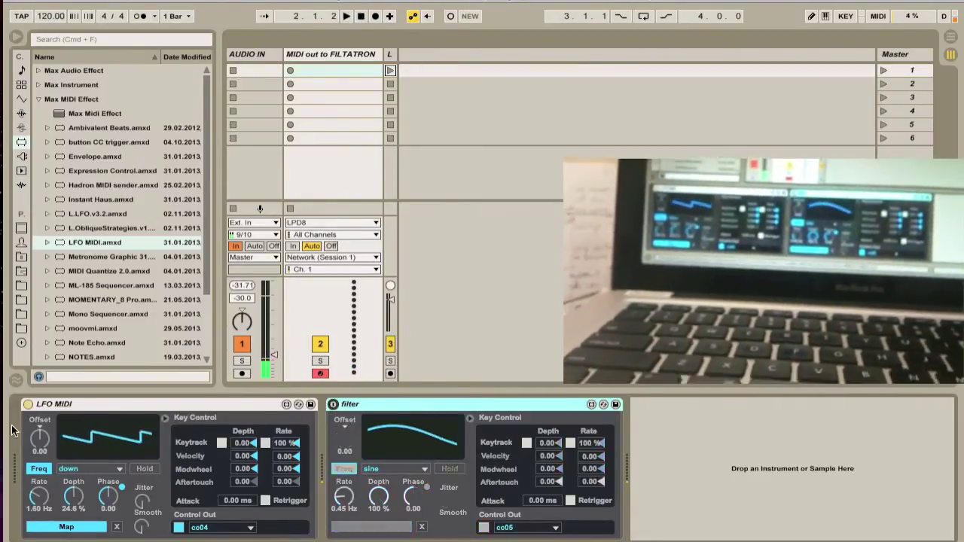
{"action": "left_click", "coordinate": [27, 404]}
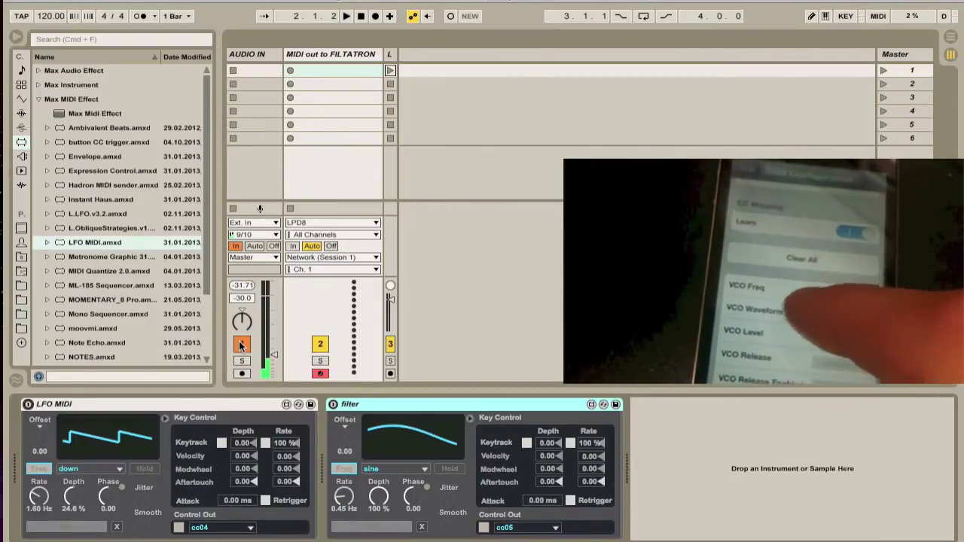
{"action": "left_click", "coordinate": [326, 374]}
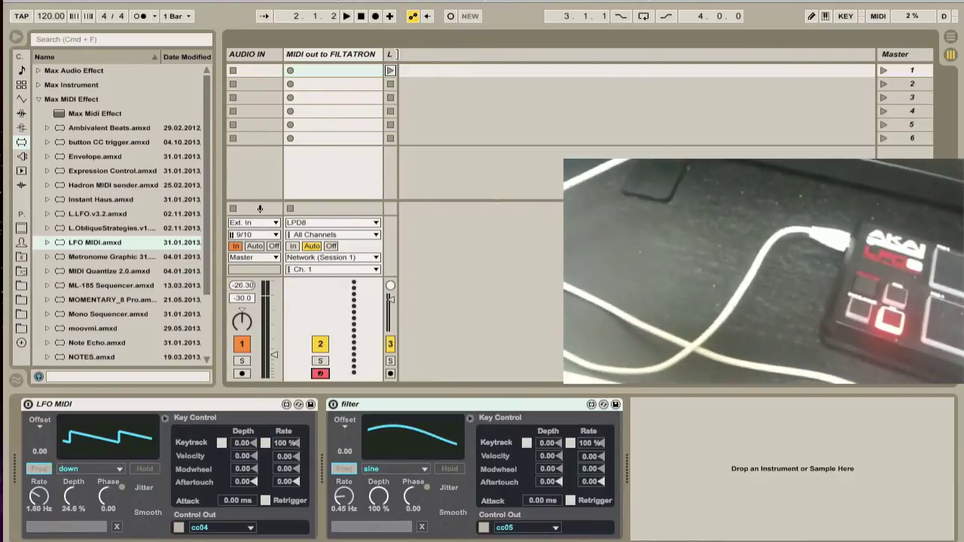
{"action": "left_click_drag", "start_coordinate": [398, 54], "coordinate": [497, 54]}
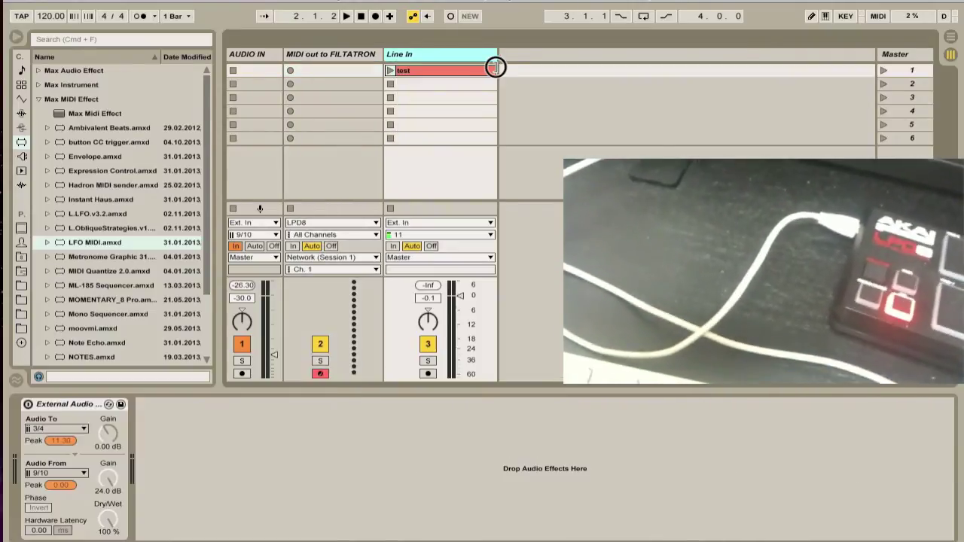
Launch the 'test' clip on Line In, then stop the track and the transport
{"action": "left_click", "coordinate": [389, 70]}
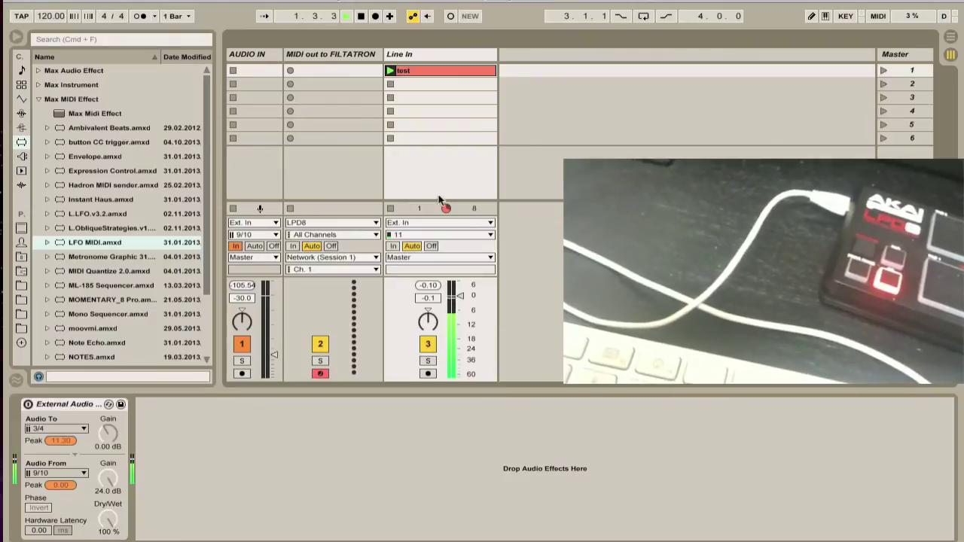
{"action": "left_click", "coordinate": [390, 209]}
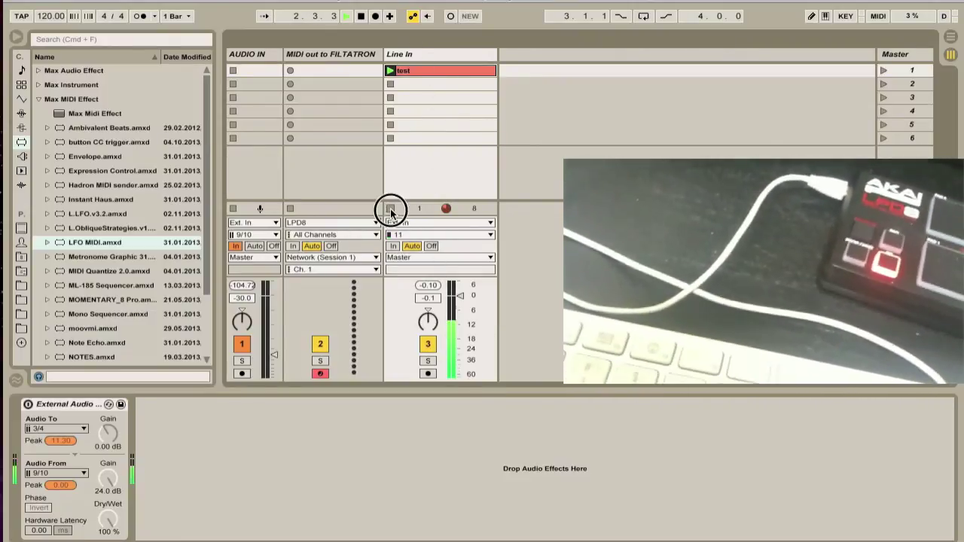
{"action": "left_click", "coordinate": [361, 16]}
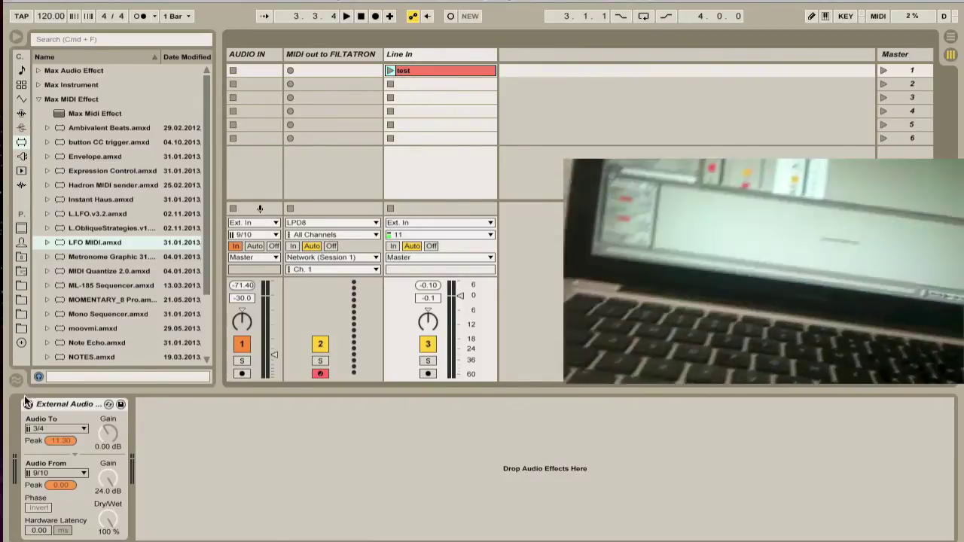
Pick External Audio Effect under Audio Effects, activate the device, and relaunch the 'test' clip
{"action": "left_click", "coordinate": [21, 114]}
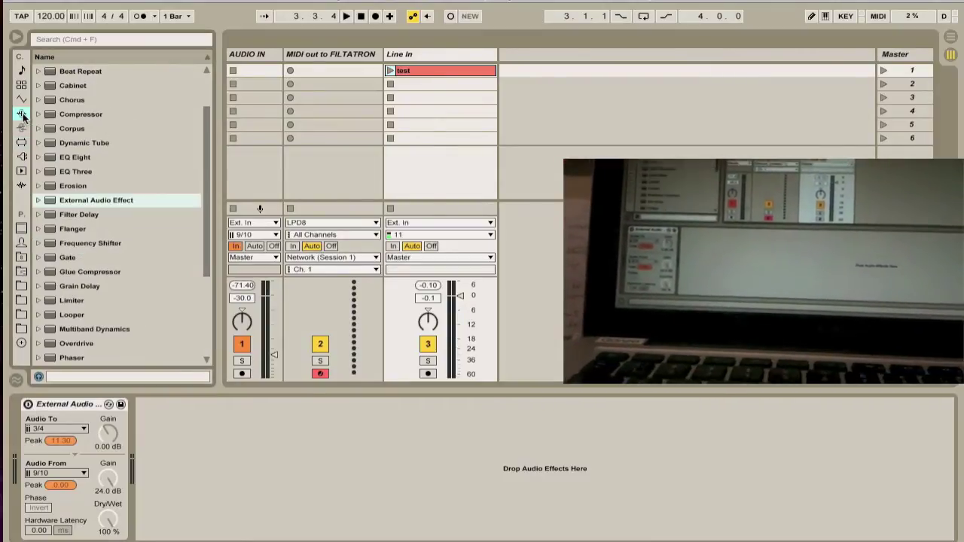
{"action": "left_click", "coordinate": [48, 200]}
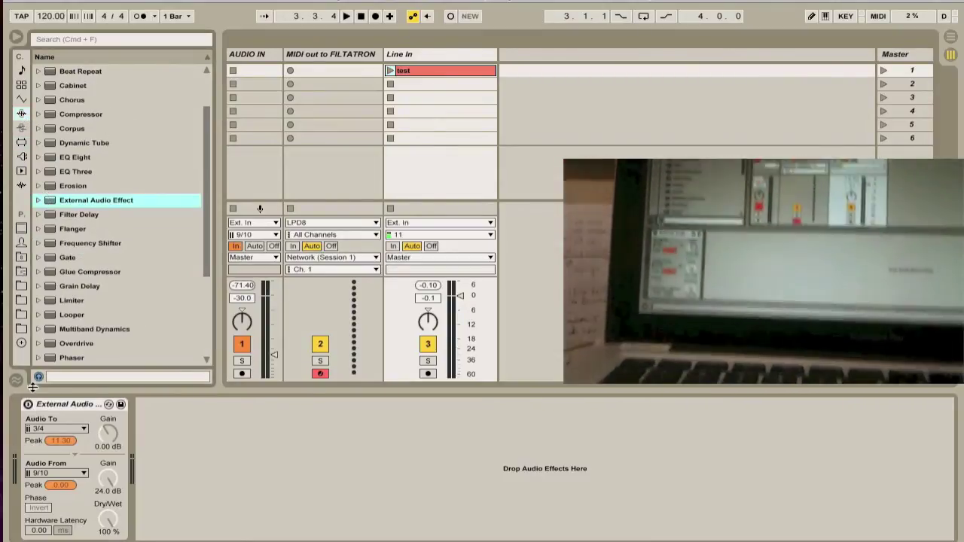
{"action": "left_click", "coordinate": [29, 405]}
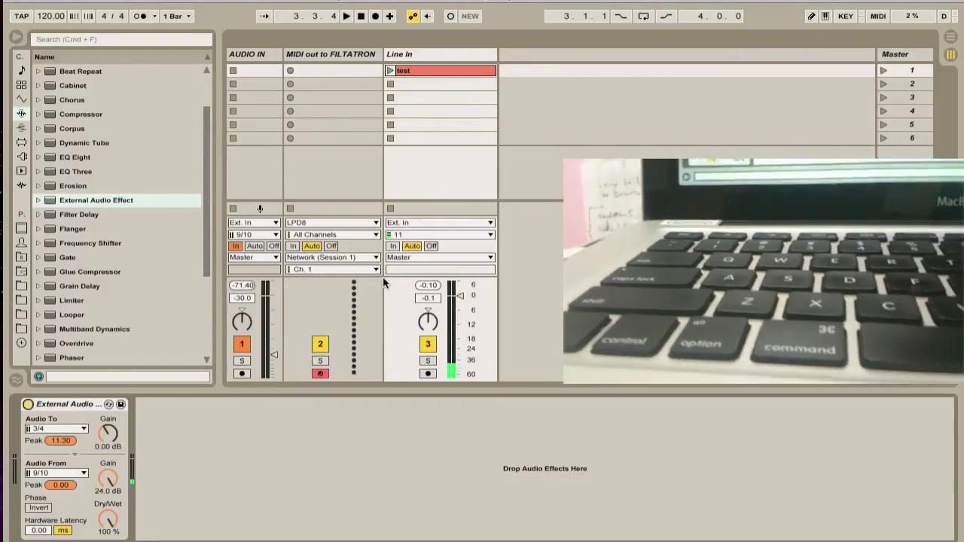
{"action": "left_click", "coordinate": [390, 70]}
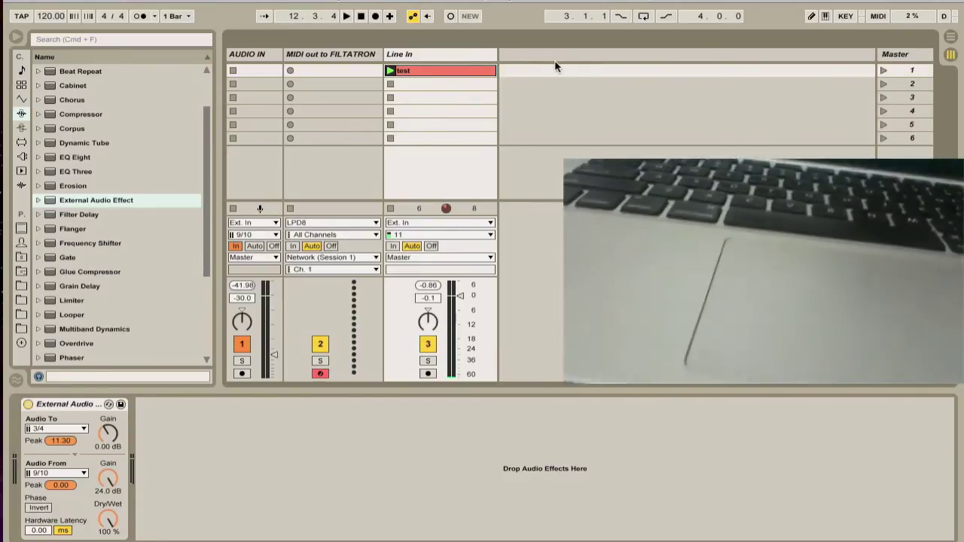
Narrow the Line In track to a thin column and stop playback, returning to 1.1.1
{"action": "left_click", "coordinate": [455, 55]}
{"action": "left_click", "coordinate": [489, 58]}
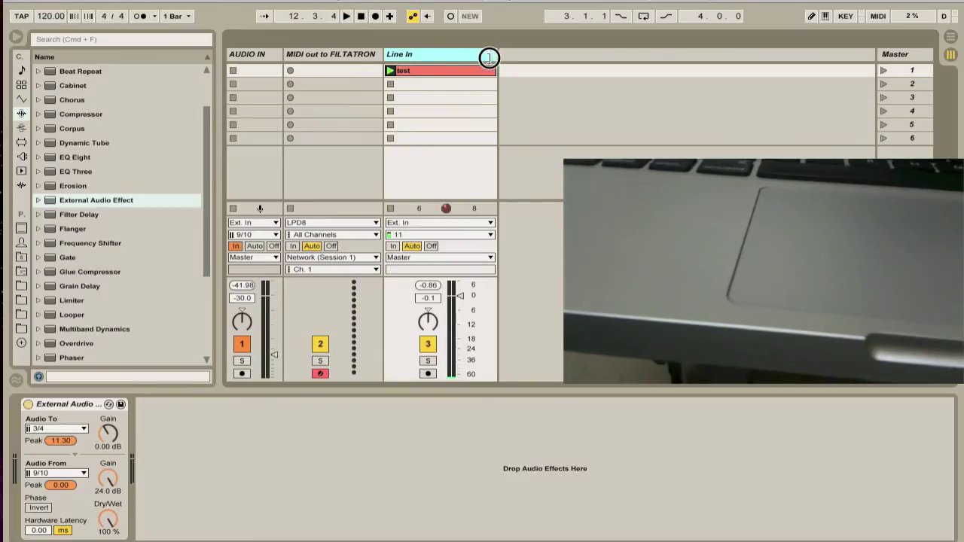
{"action": "left_click_drag", "start_coordinate": [488, 58], "coordinate": [395, 58]}
{"action": "left_click", "coordinate": [361, 15]}
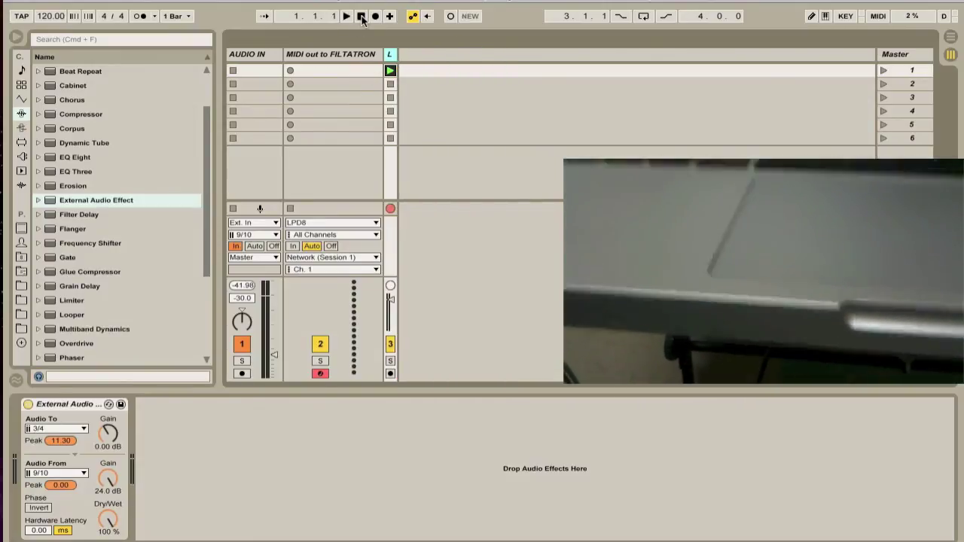